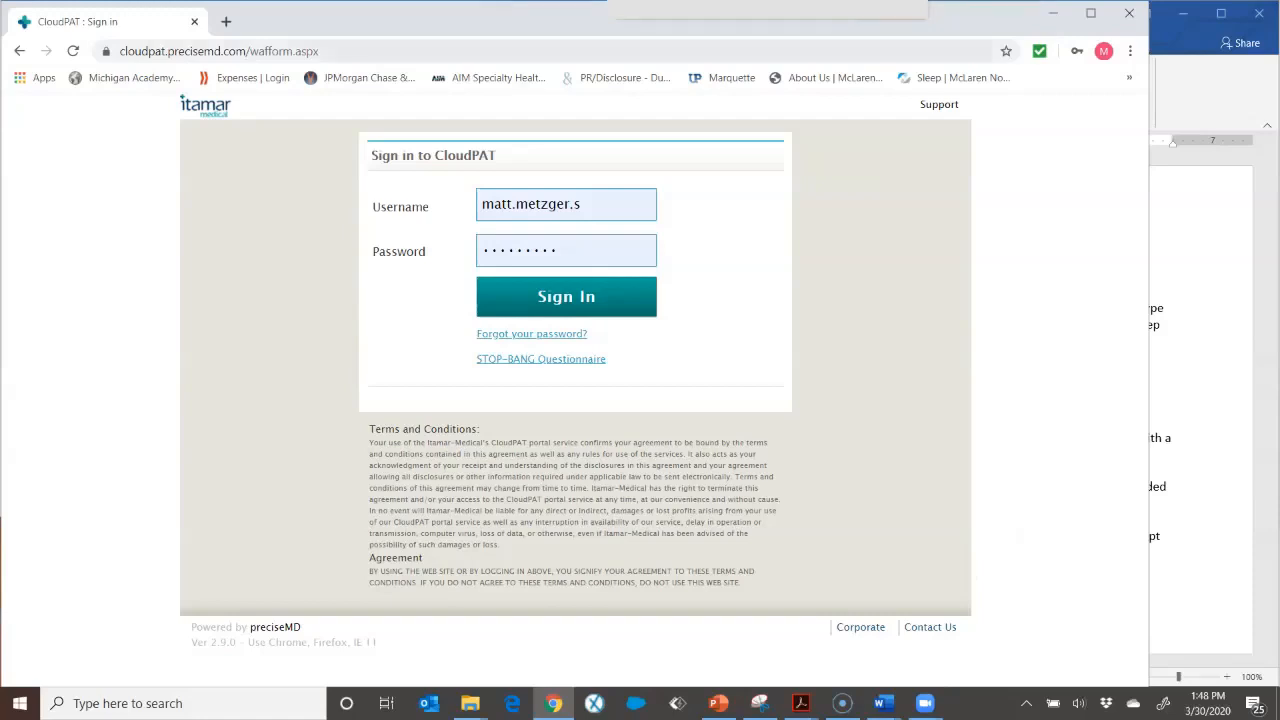
Step: Open the CloudPAT sign-in site by pasting its address into the browser
left_click(218, 51)
type("https://cloudpat.precisemd.com")
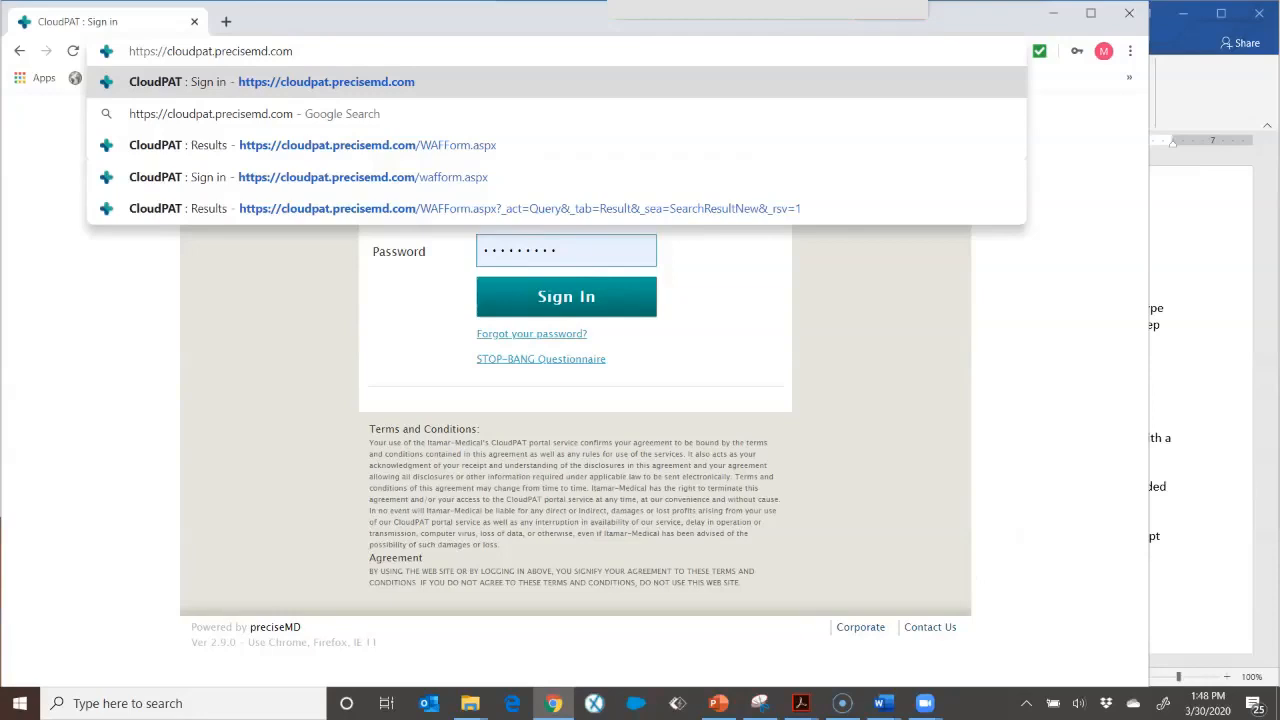
key("Return")
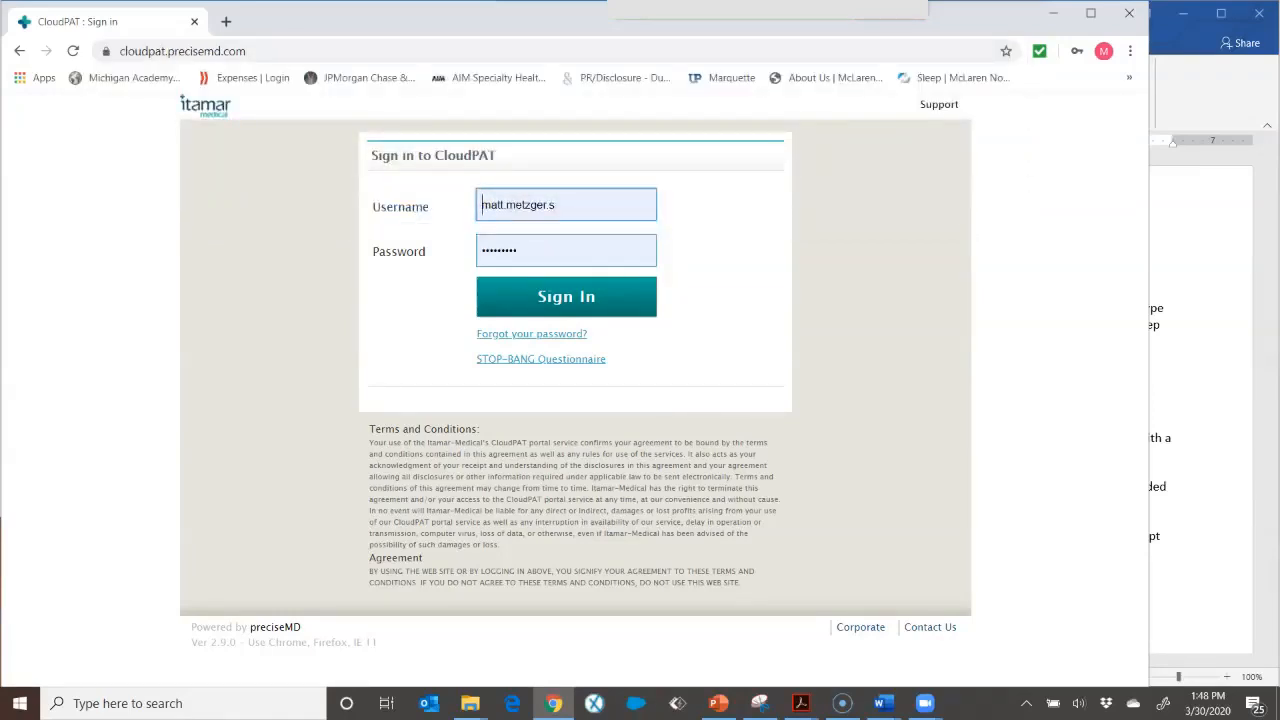
Step: Sign in to CloudPAT with the saved username and password
left_click(482, 204)
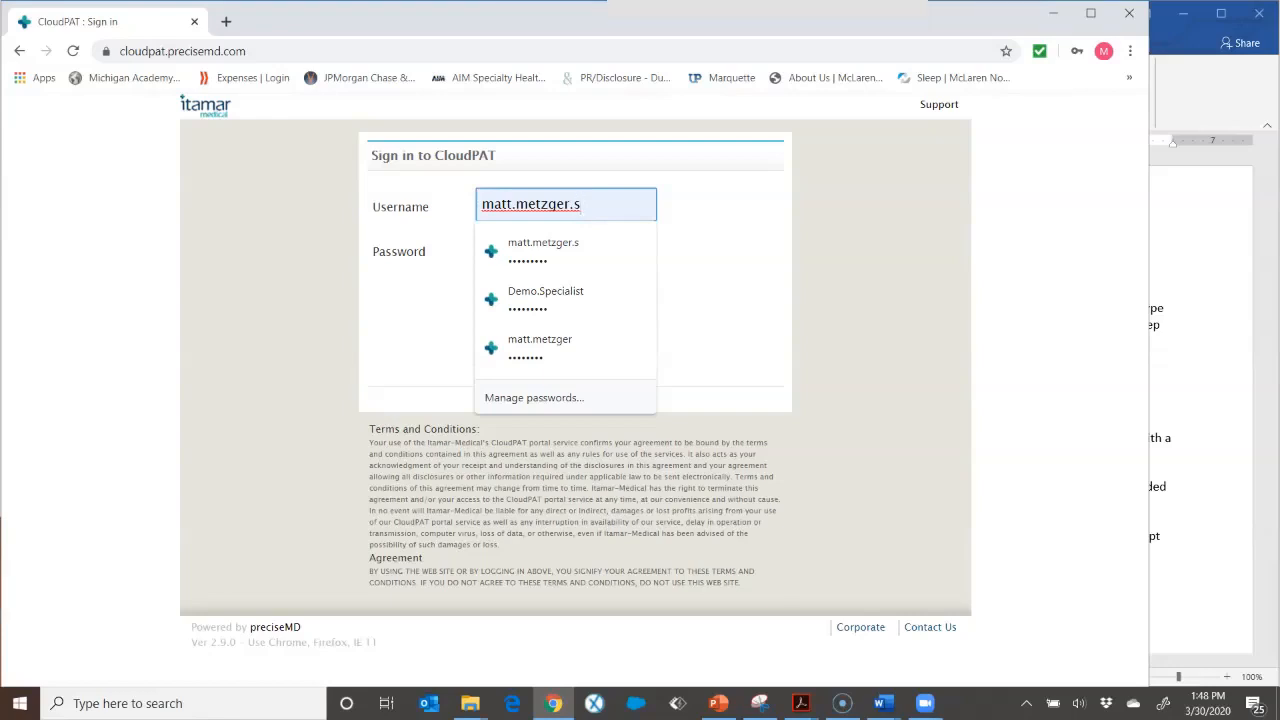
key("Tab")
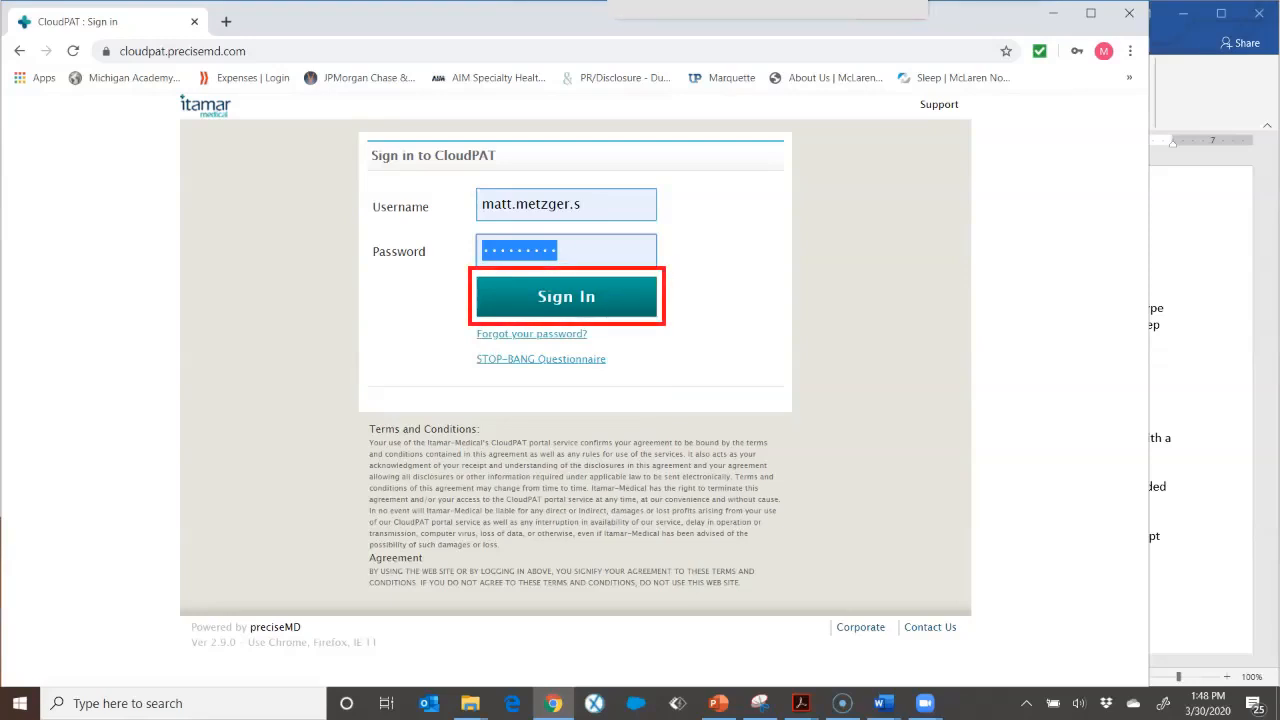
key("Return")
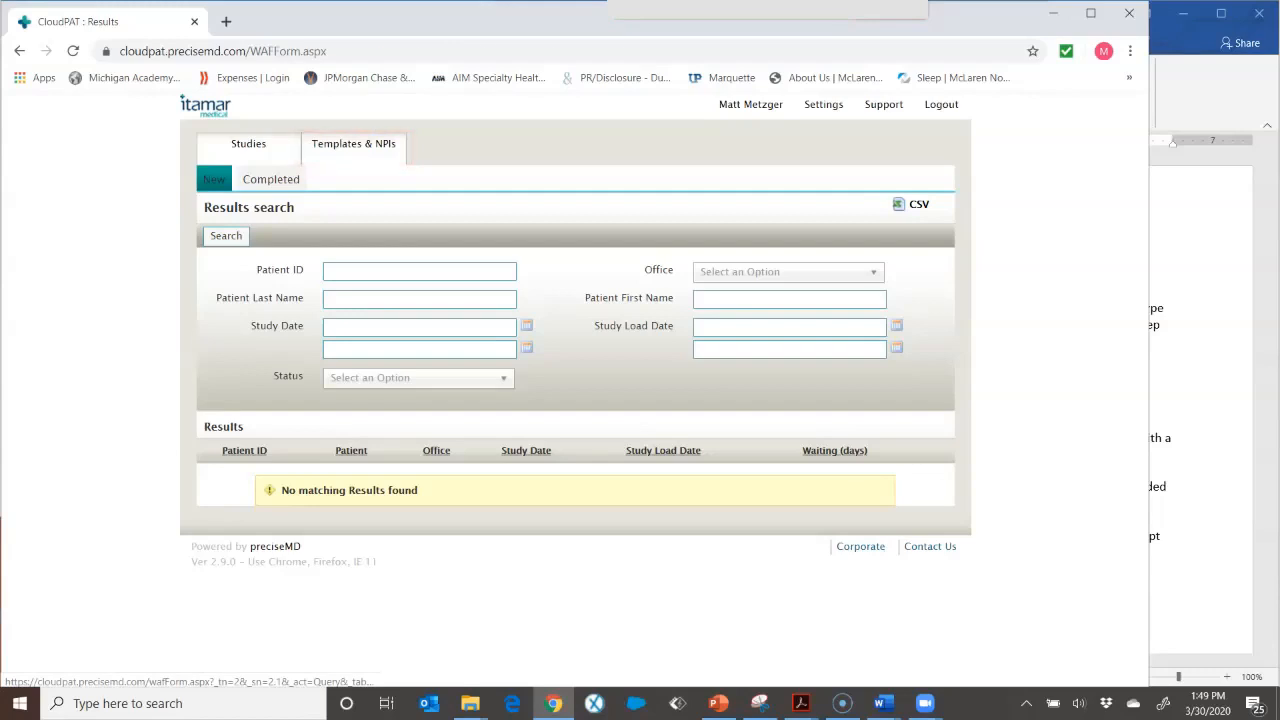
Step: Start a new template and paste 'G47.33 Obstructive Sleep Apnea Severe' copied from the Word document as its name
left_click(353, 143)
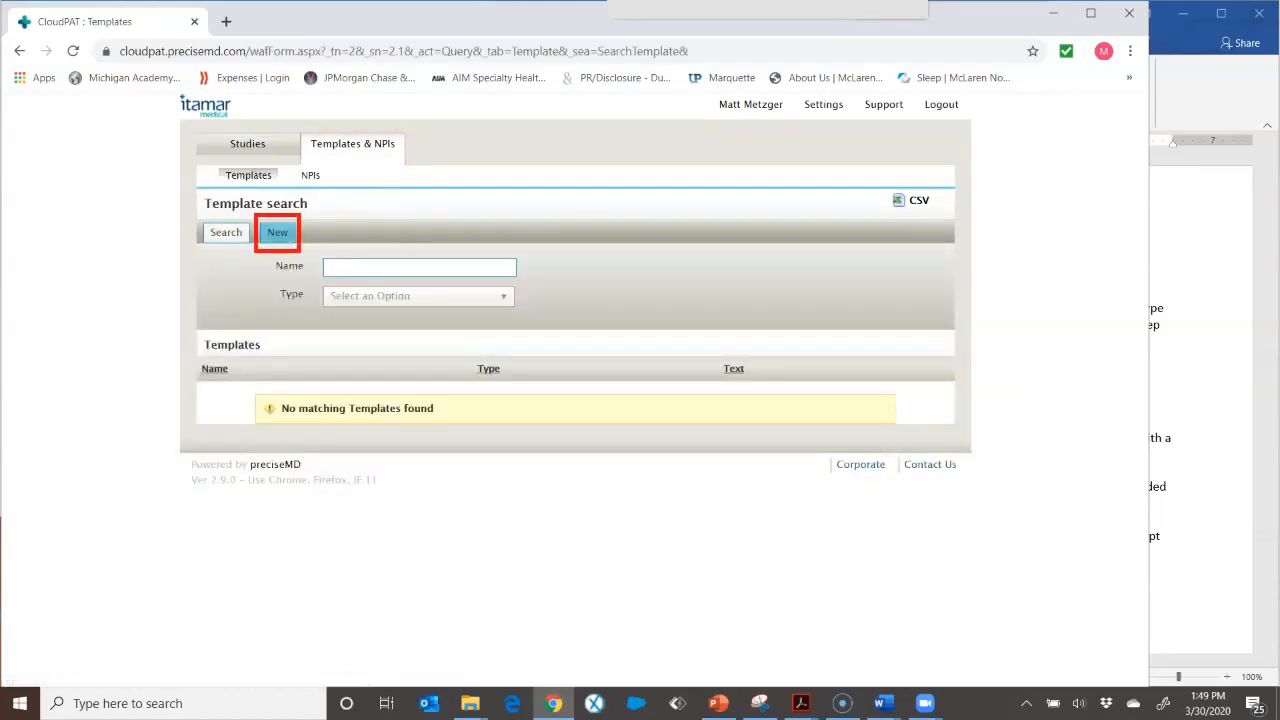
left_click(277, 232)
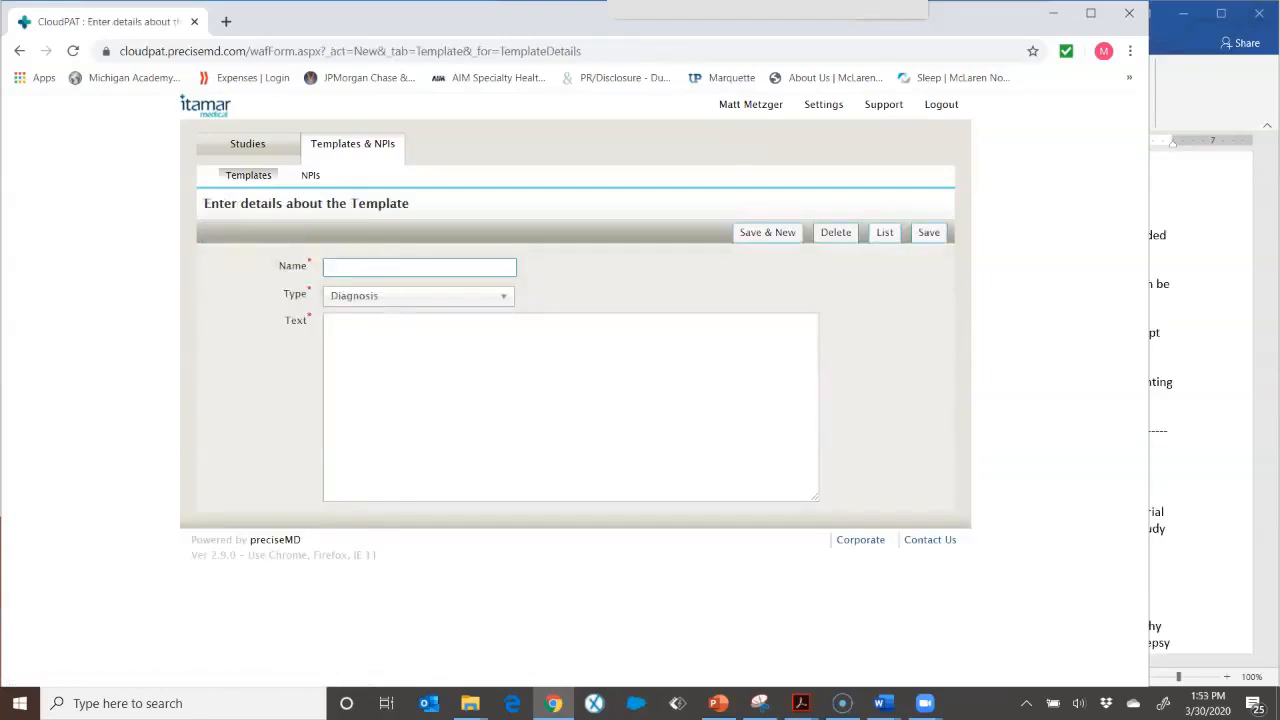
left_click(1200, 260)
scroll(1200, 260, "up", 10)
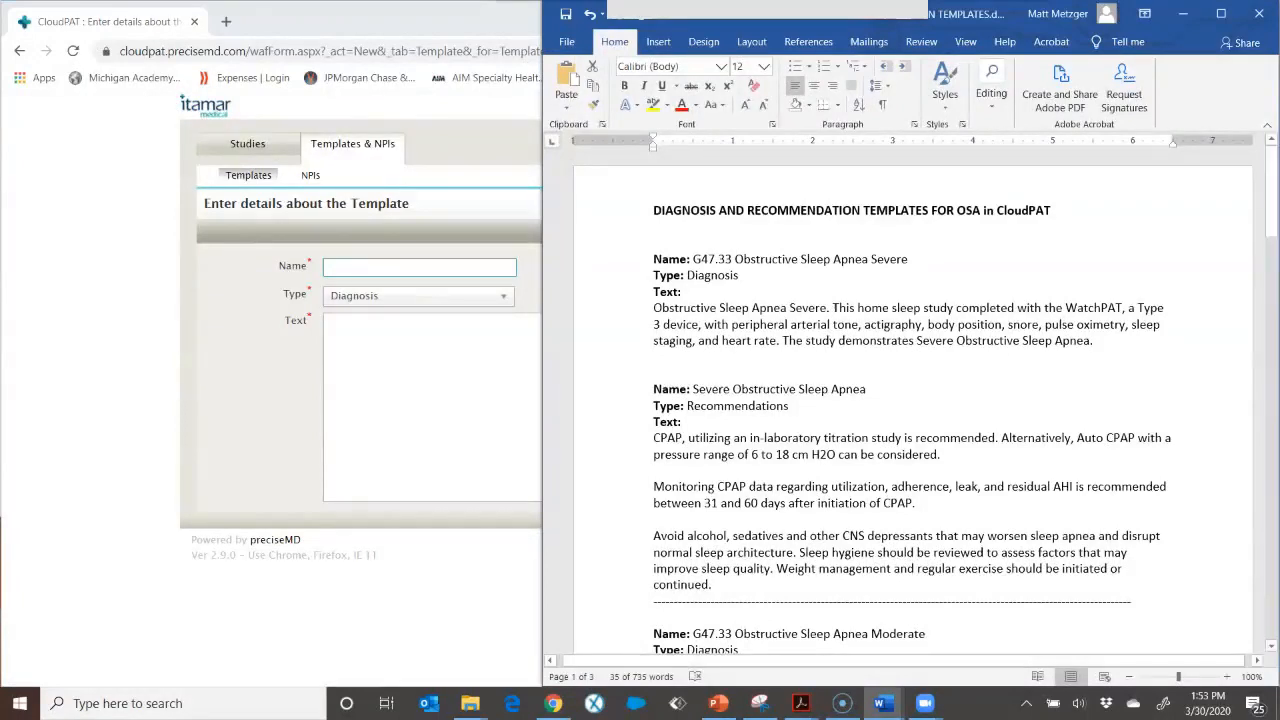
left_click_drag(908, 259, 692, 259)
right_click(705, 257)
left_click(745, 291)
left_click(419, 267)
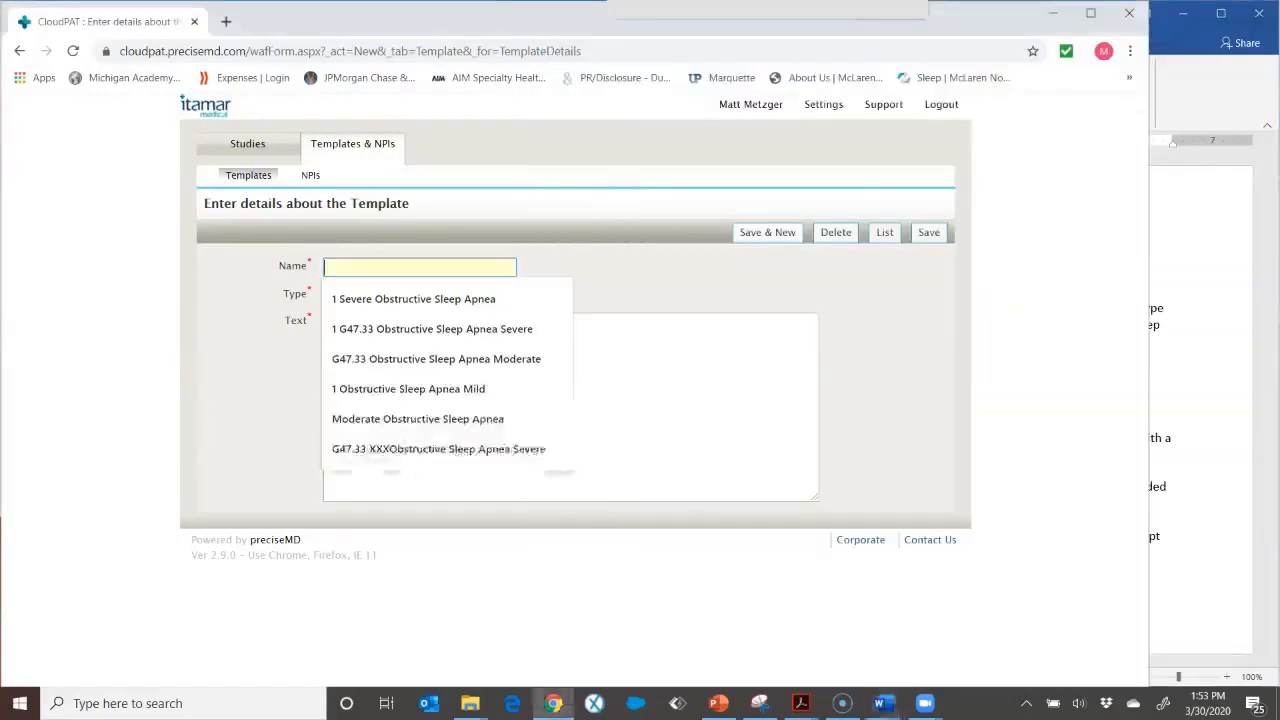
right_click(358, 273)
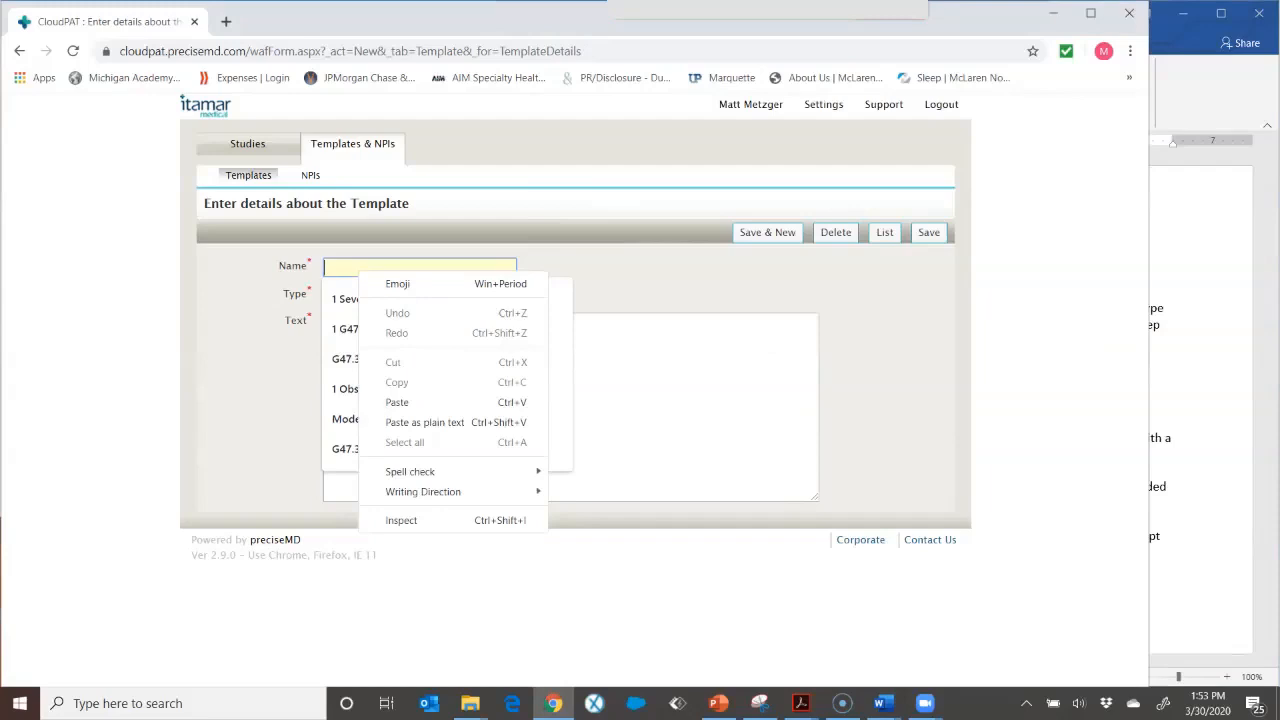
left_click(397, 402)
Step: Copy the severe OSA diagnosis paragraph from the document into the template's Text field and save it as a new duplicate
left_click(620, 395)
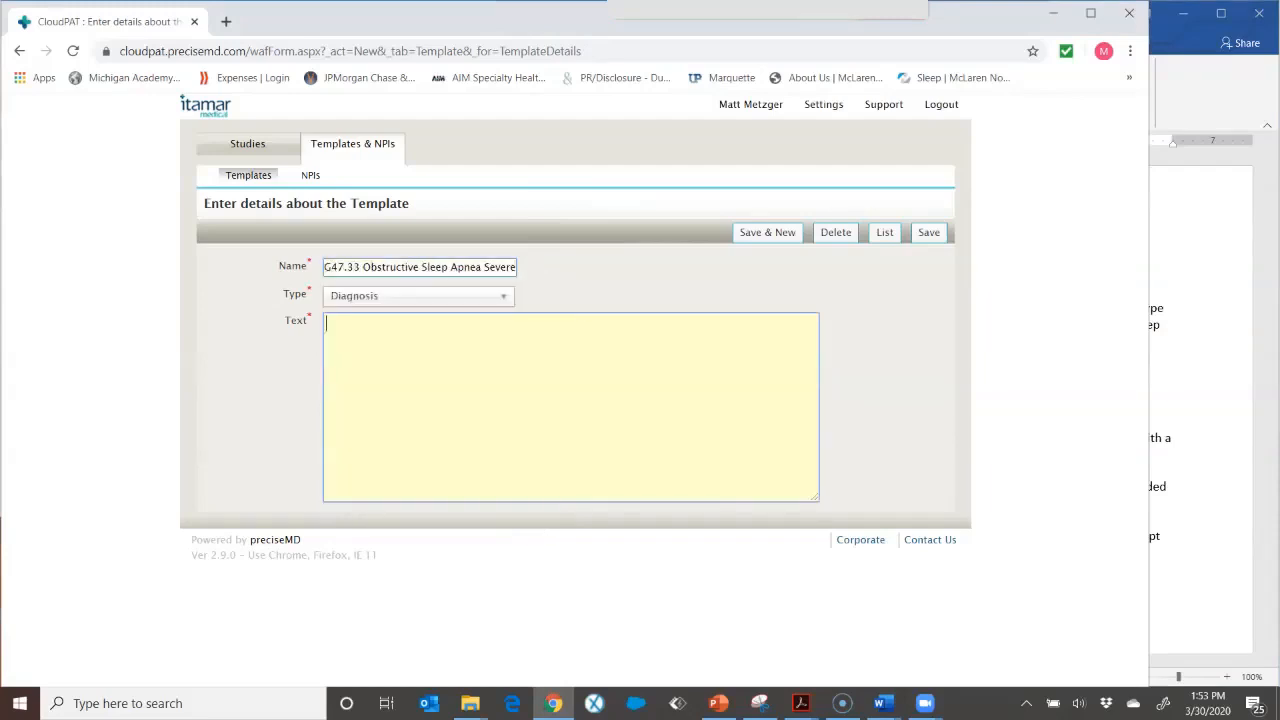
key("alt+Tab")
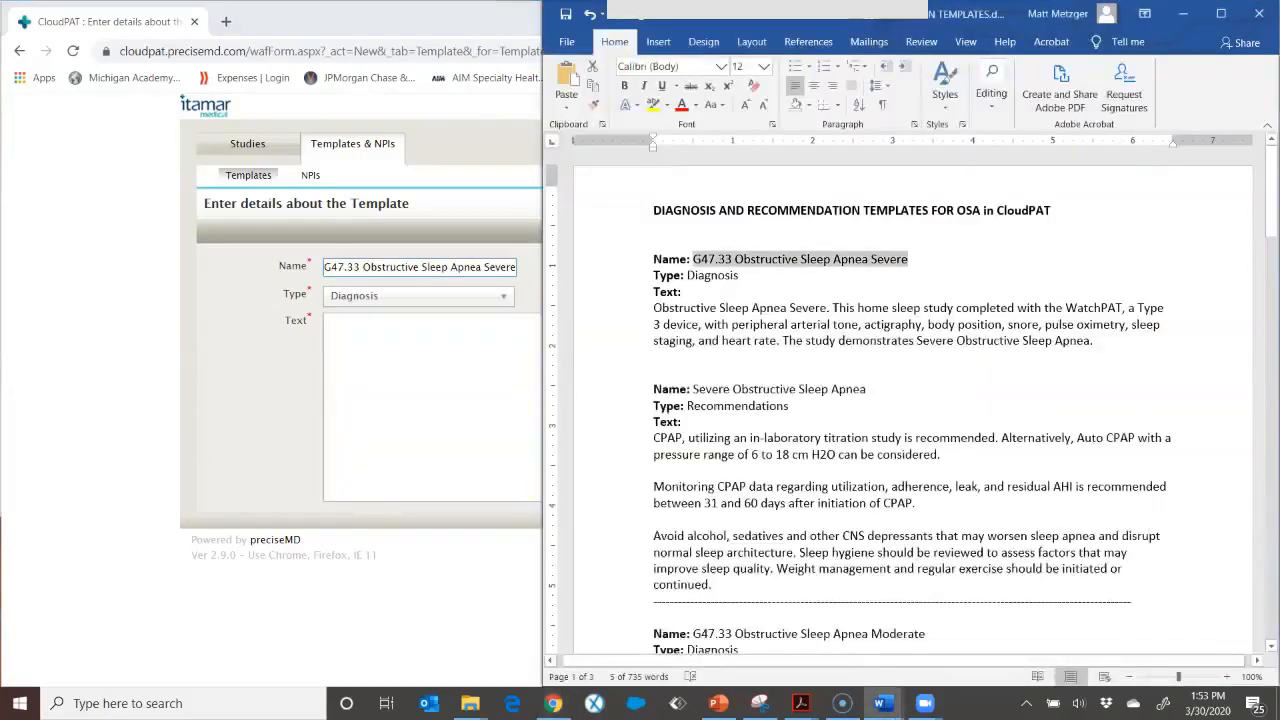
left_click_drag(1094, 340, 653, 308)
right_click(680, 312)
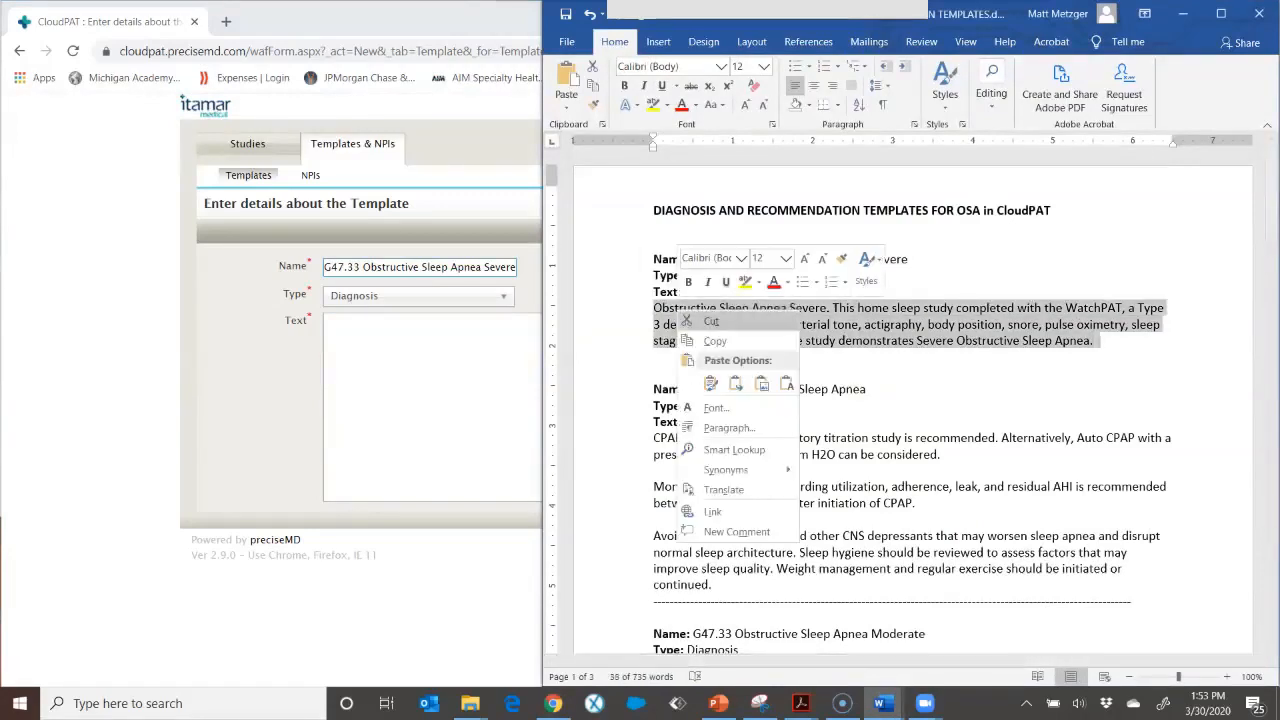
left_click(715, 341)
left_click(352, 323)
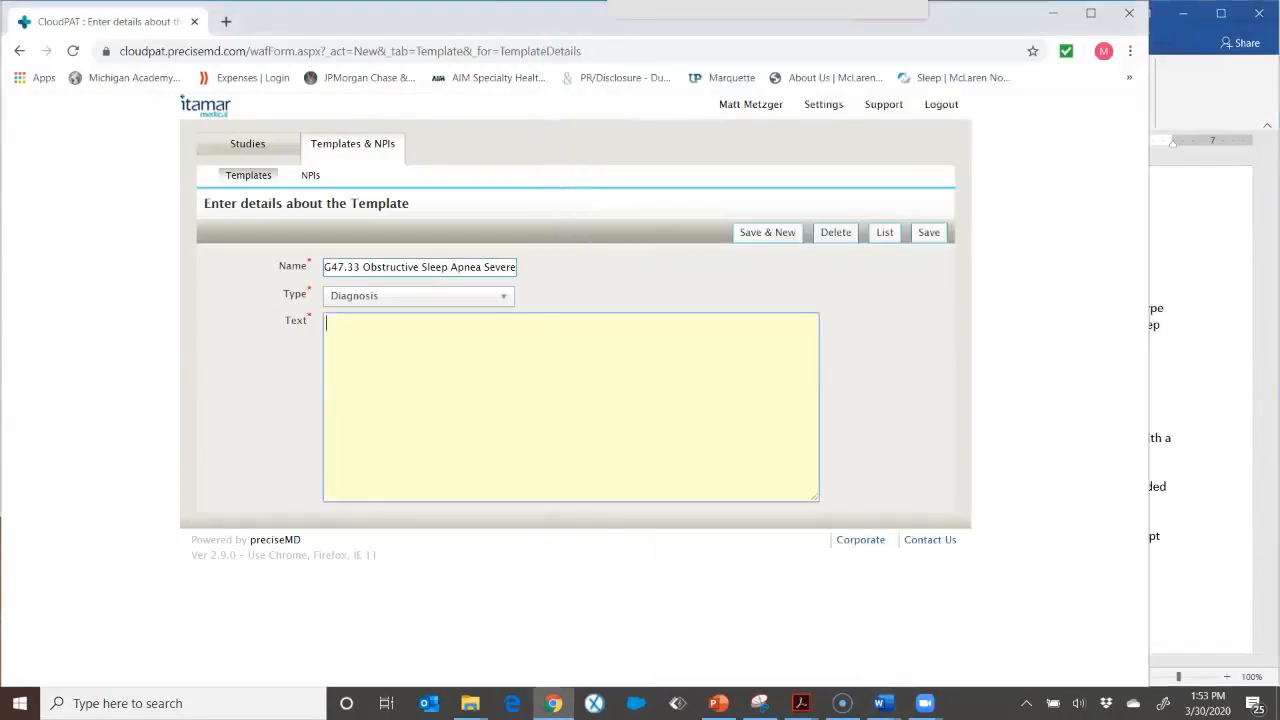
right_click(352, 323)
left_click(391, 455)
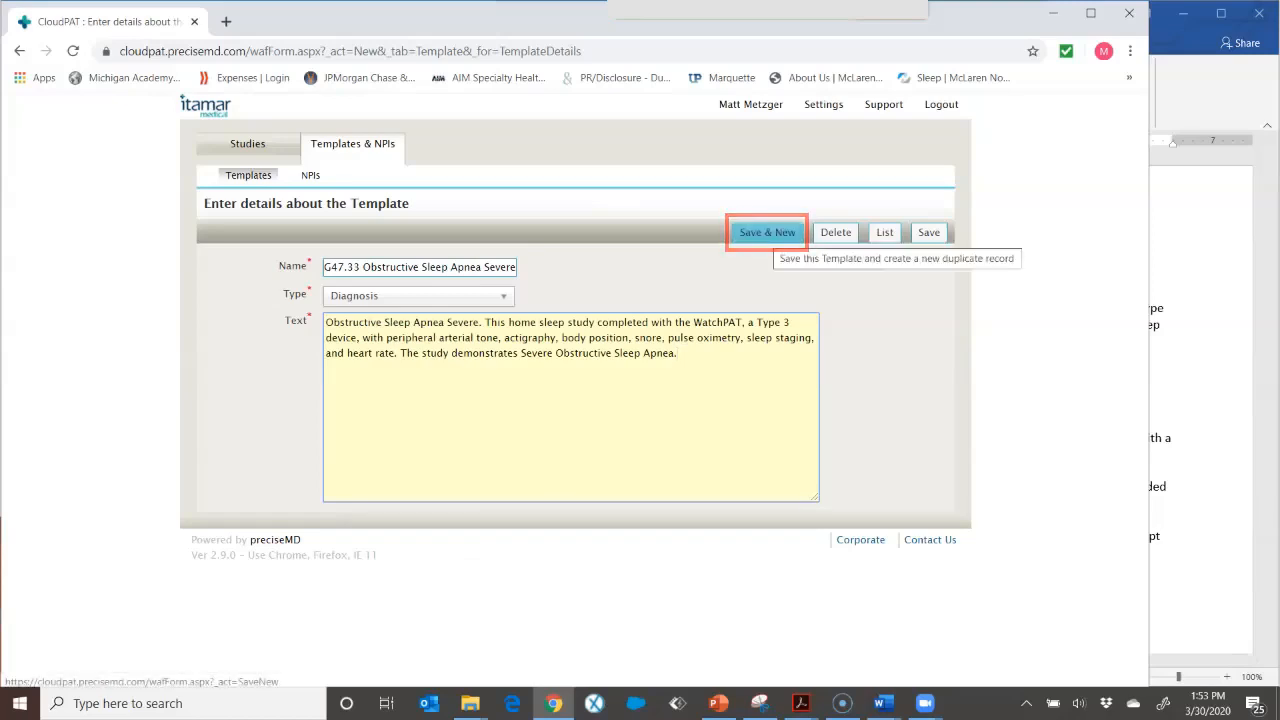
left_click(767, 232)
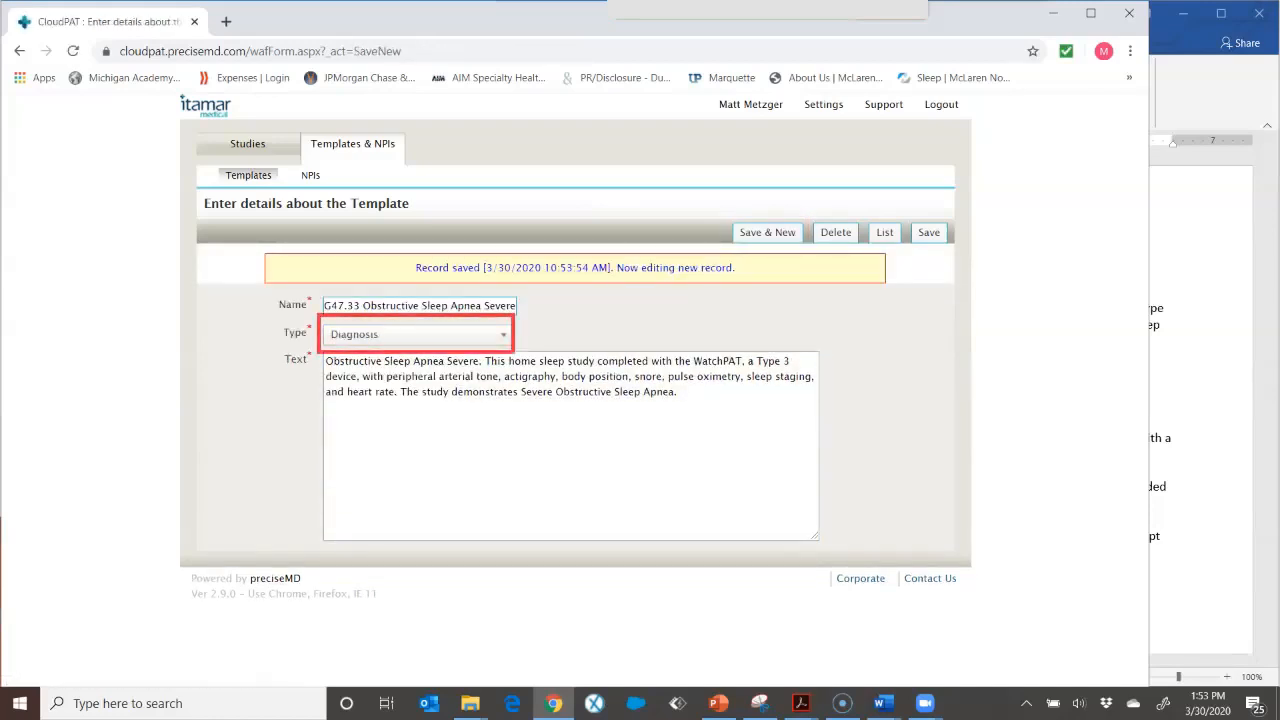
Step: Set the duplicate's type to Recommendation and replace its text with the severe OSA recommendation paragraphs from the document
left_click(418, 335)
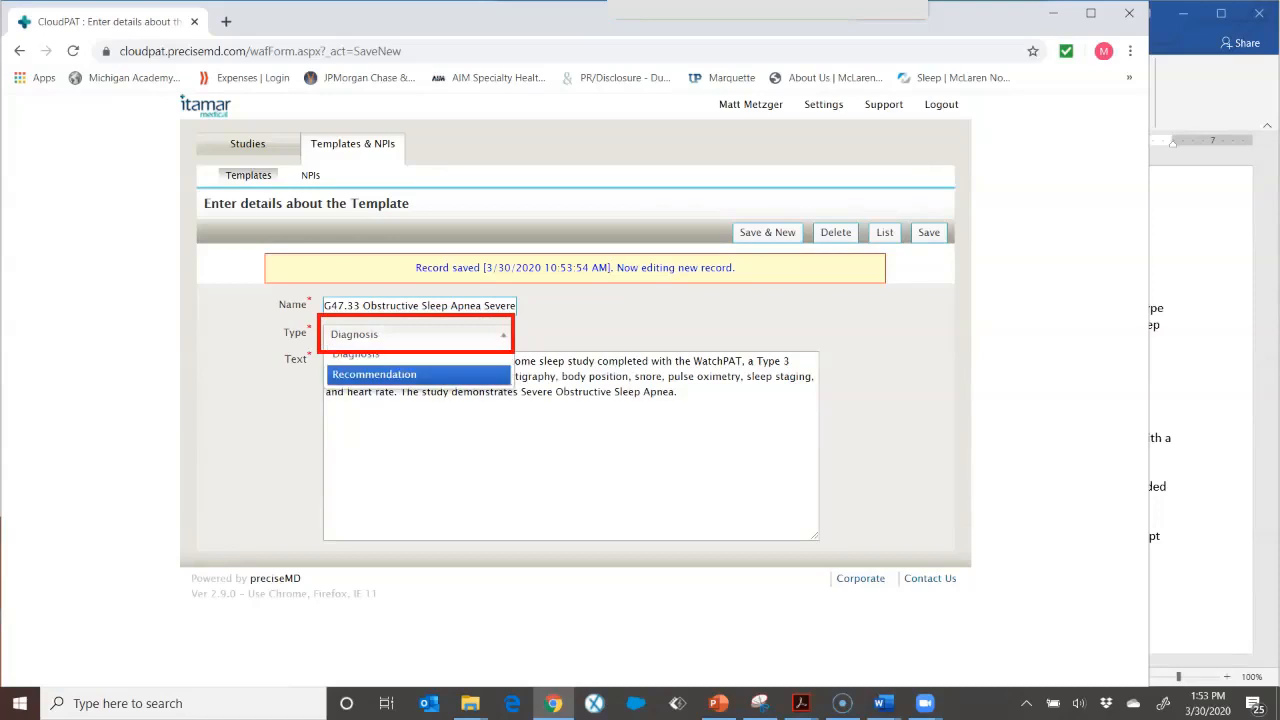
key("Return")
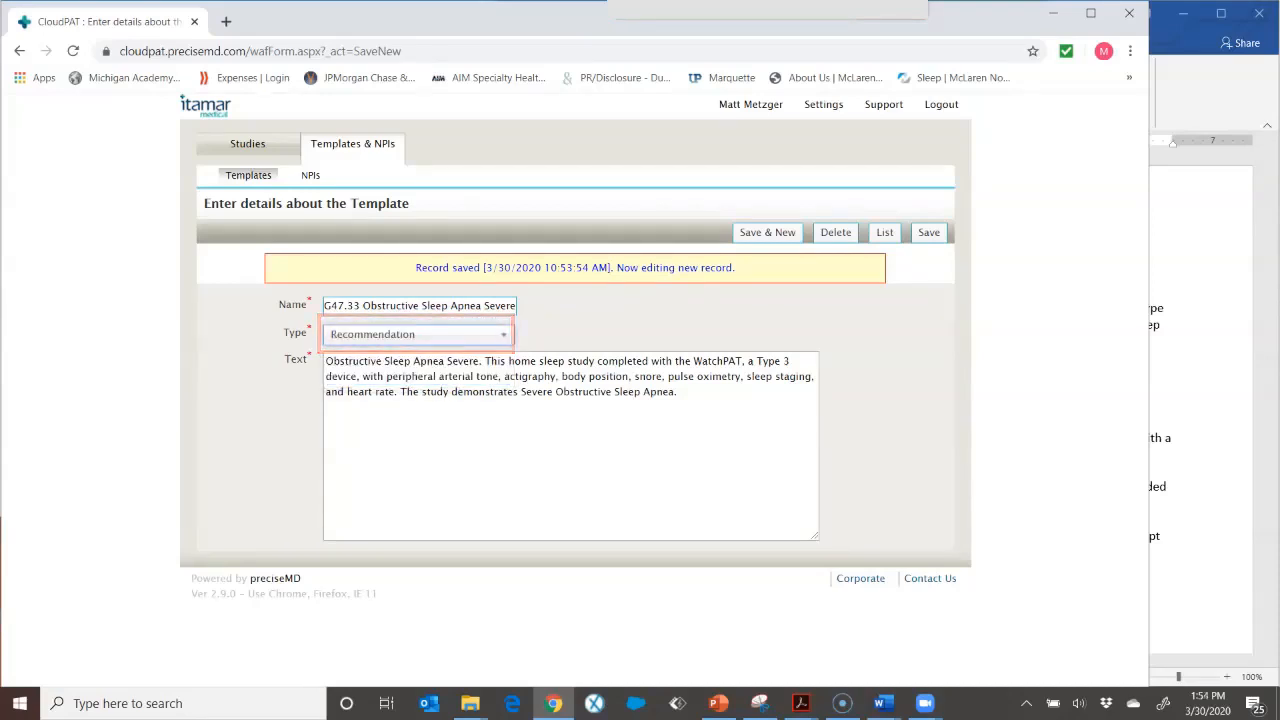
key("alt+Tab")
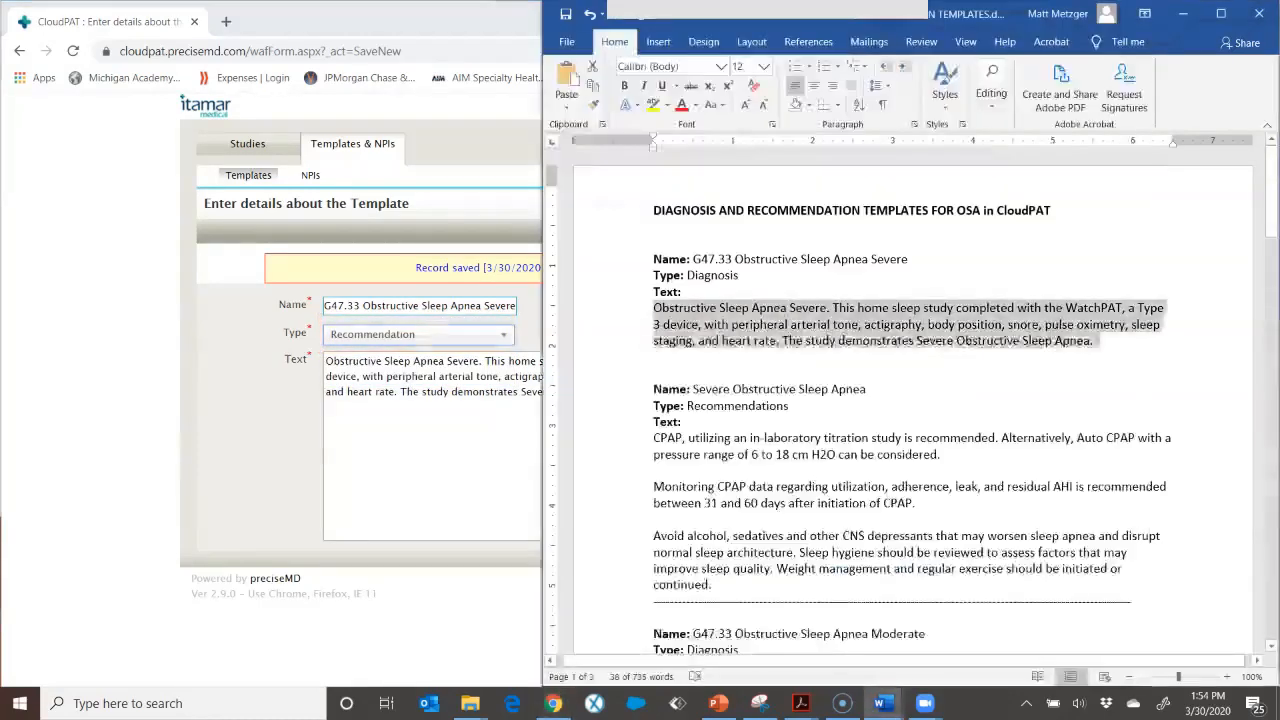
scroll(912, 400, "down", 2)
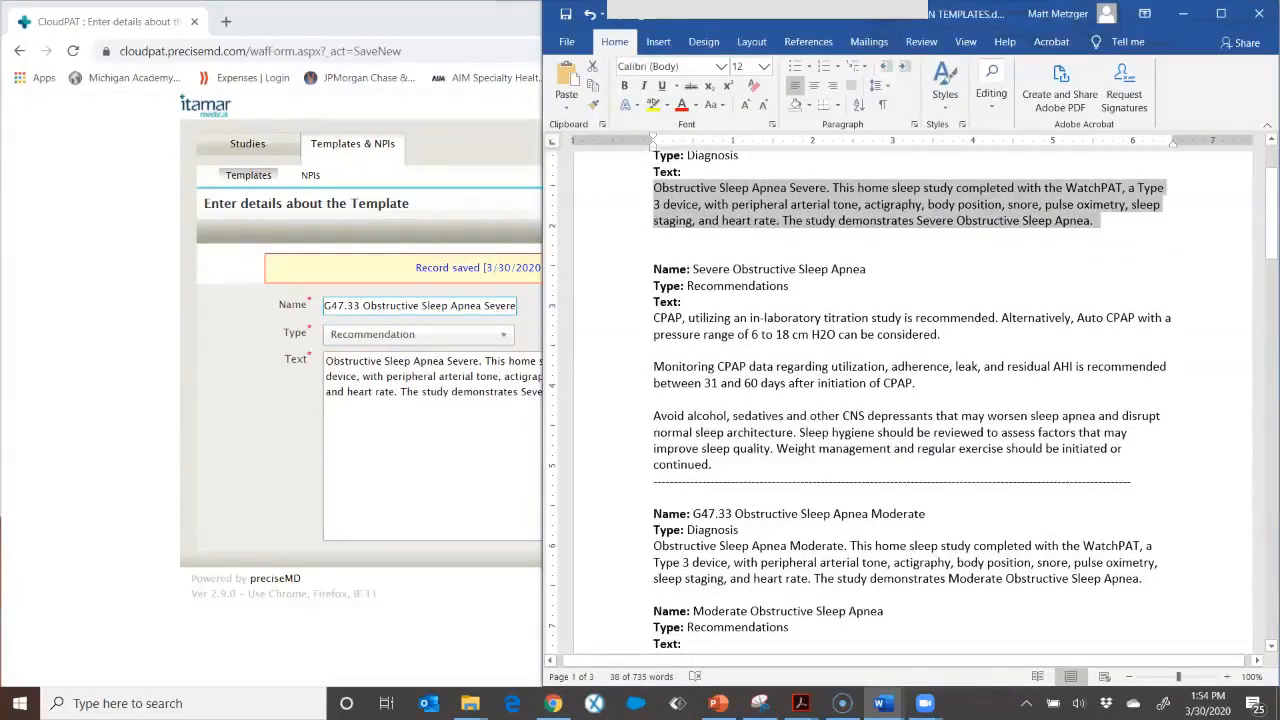
left_click_drag(712, 465, 654, 318)
right_click(680, 312)
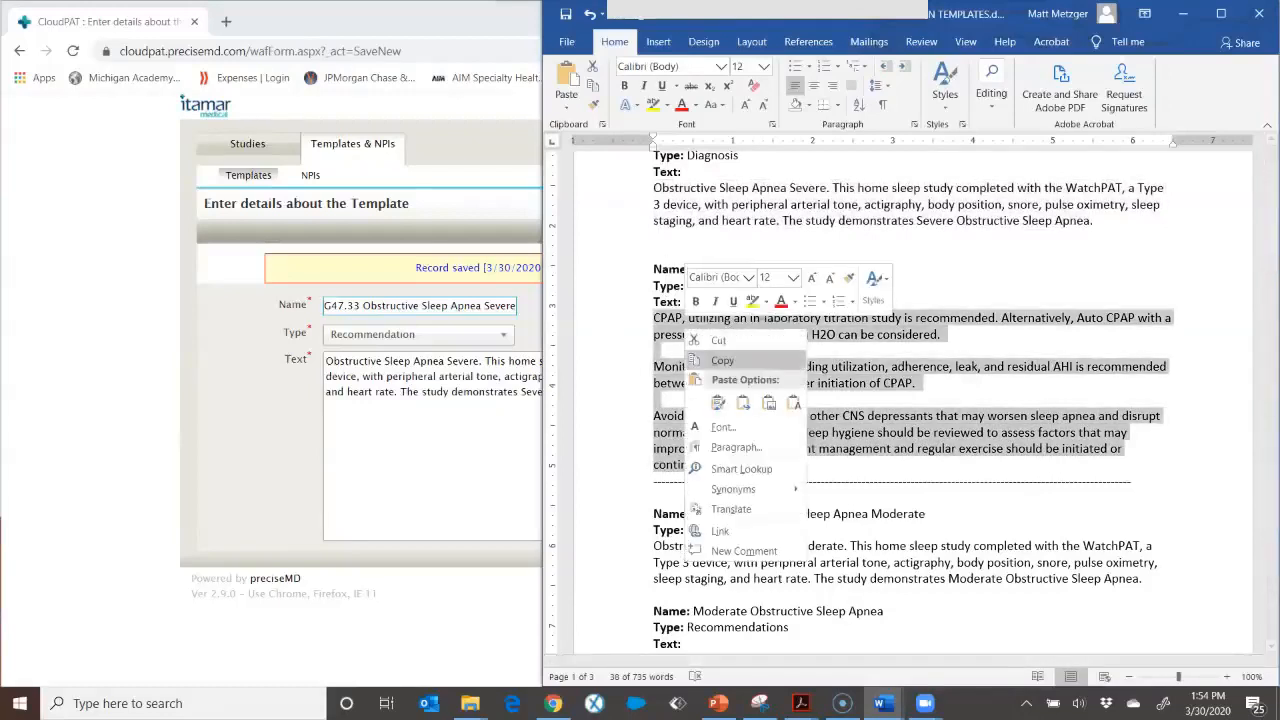
left_click(712, 343)
left_click(553, 703)
left_click_drag(678, 392, 326, 361)
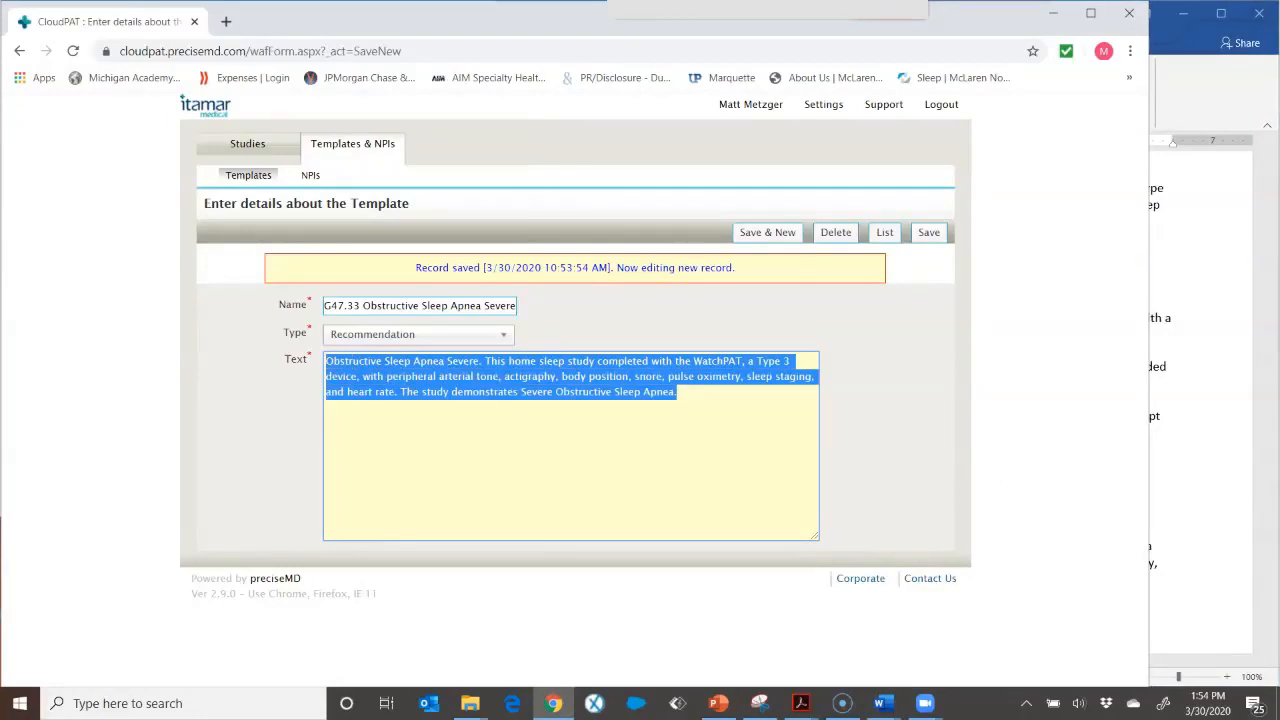
key("BackSpace")
right_click(347, 381)
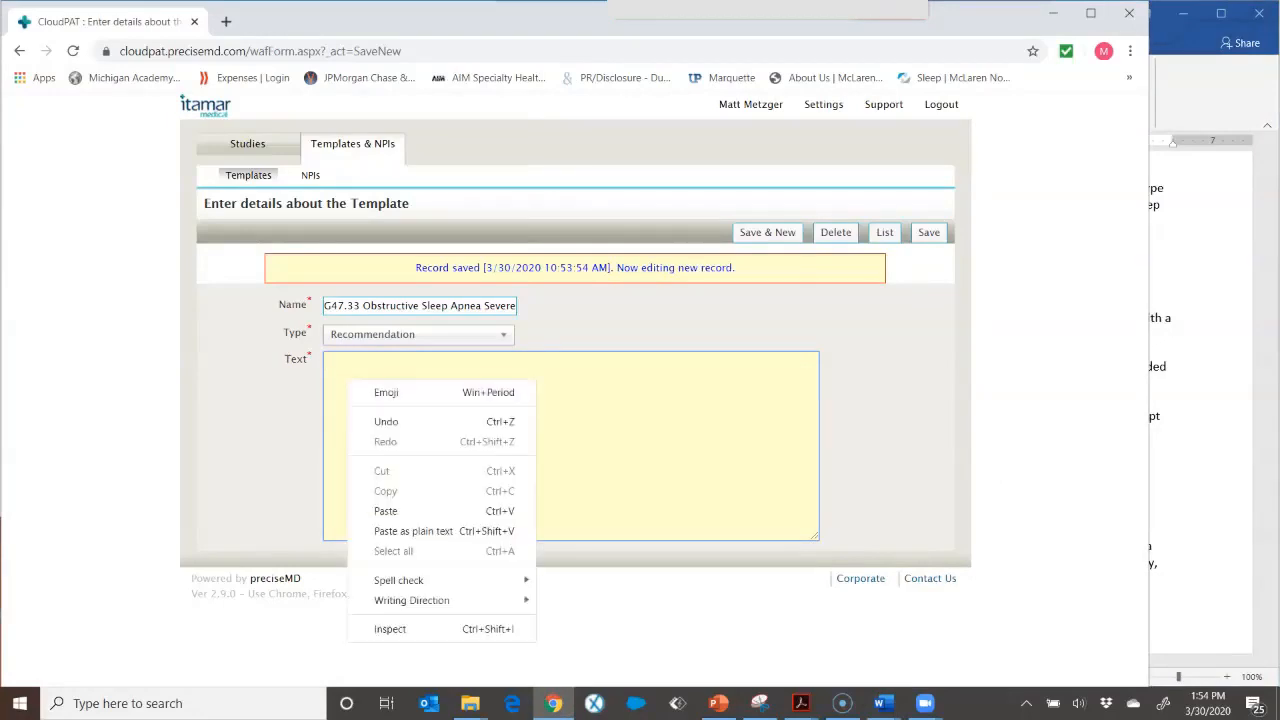
left_click(385, 511)
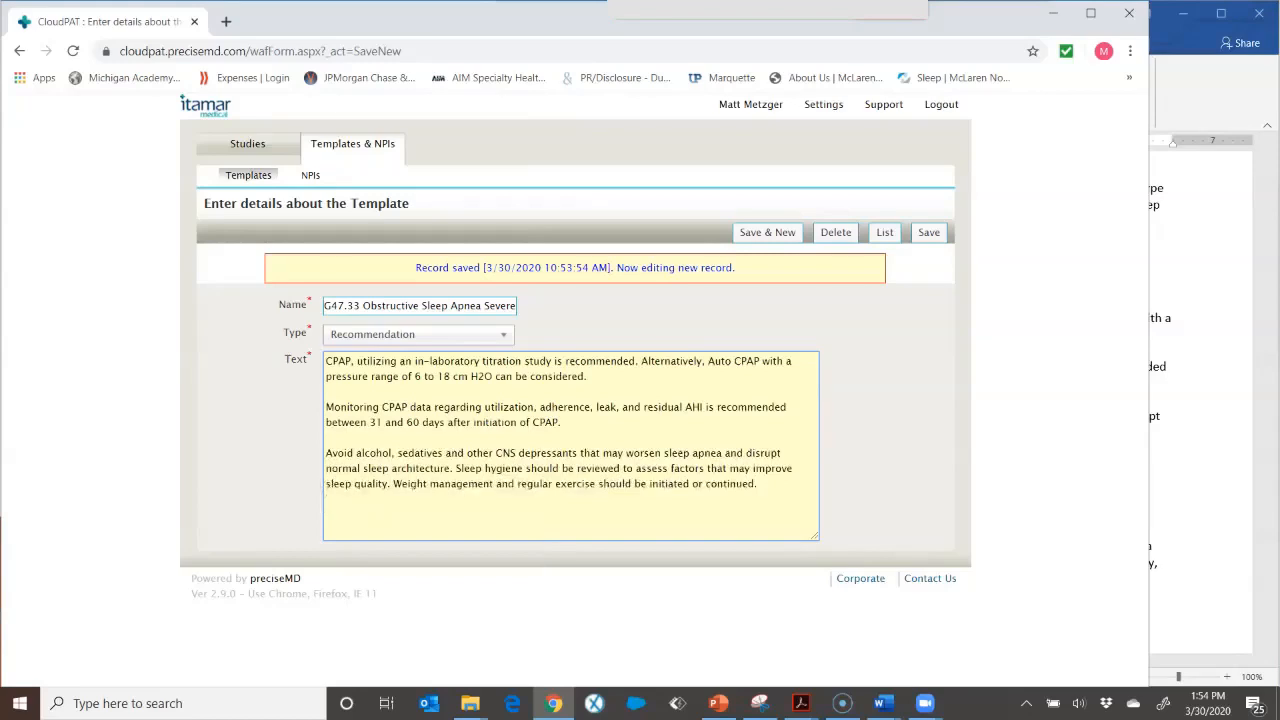
Step: Save the recommendation template and return to the template list
left_click(767, 232)
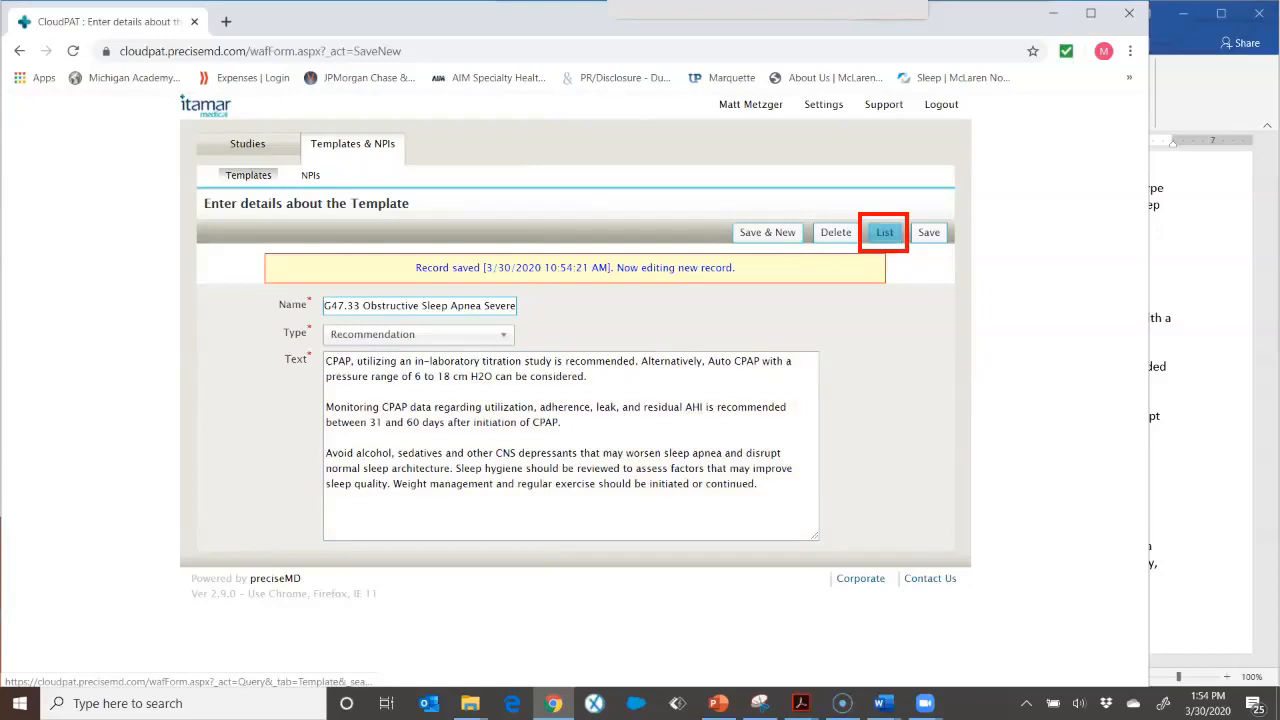
left_click(885, 232)
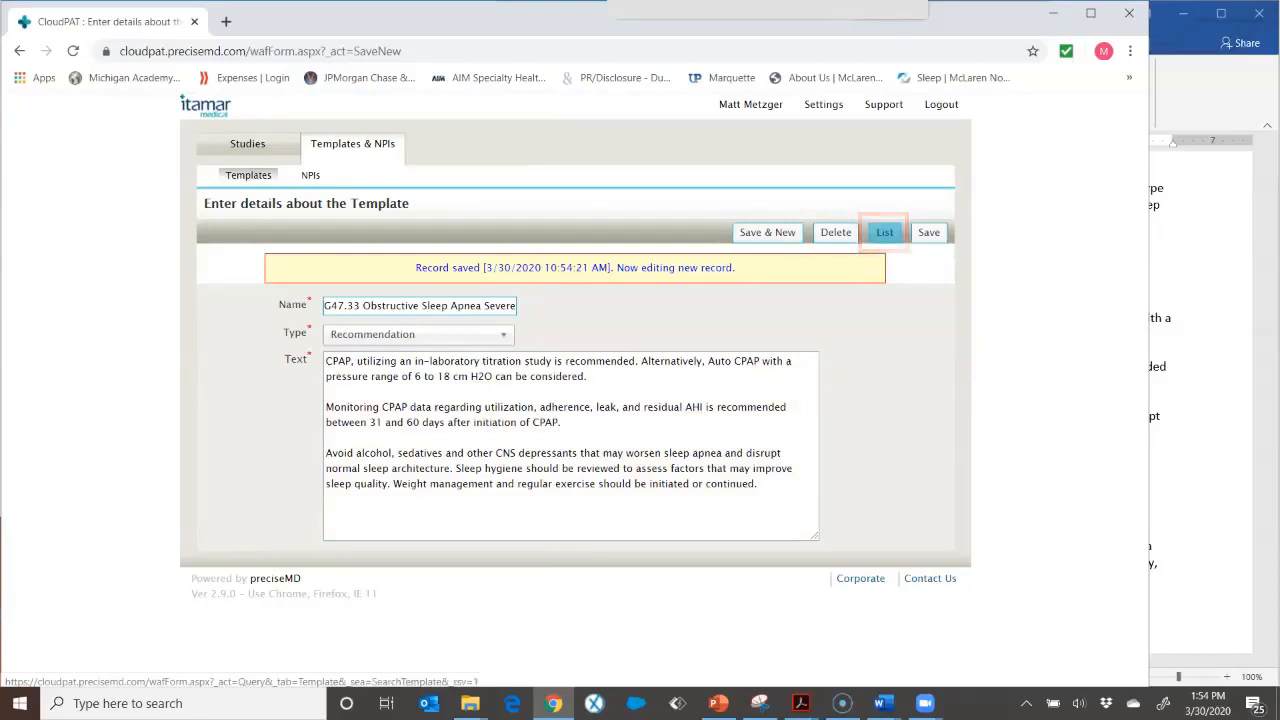
key("Return")
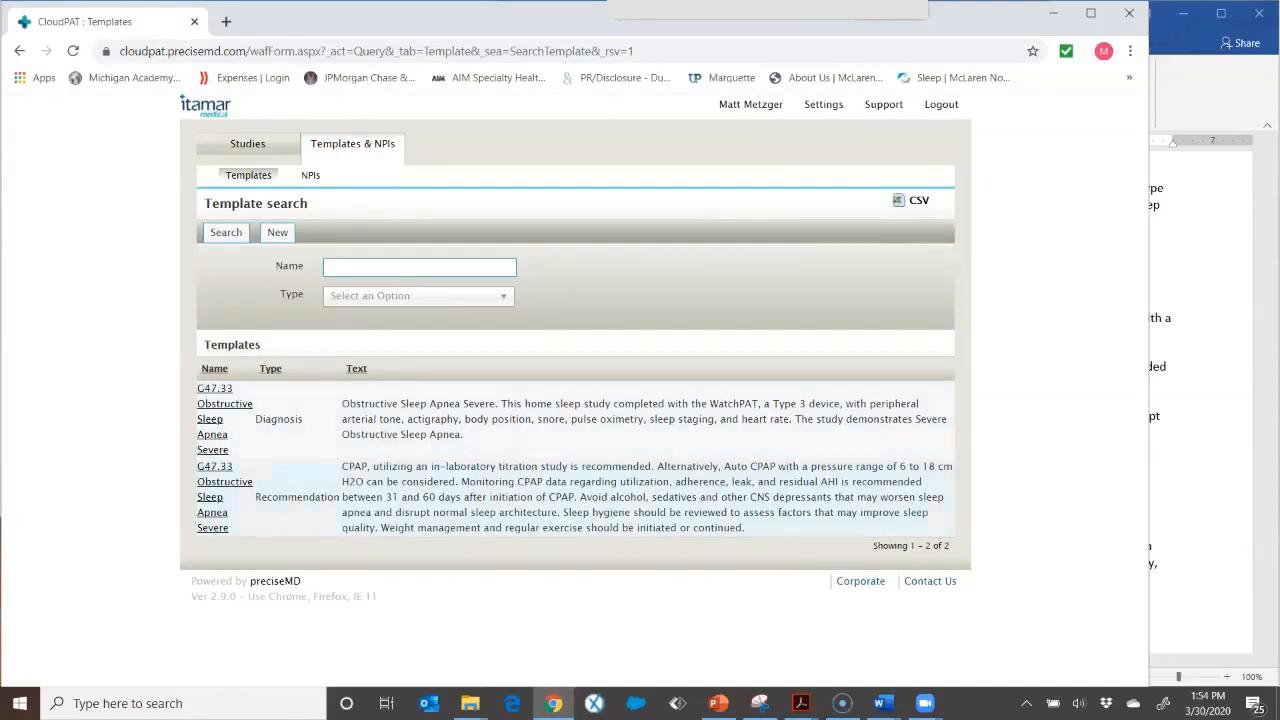
Step: Start another new template and paste 'G47.33 Obstructive Sleep Apnea Moderate' from the document as its name
left_click(277, 232)
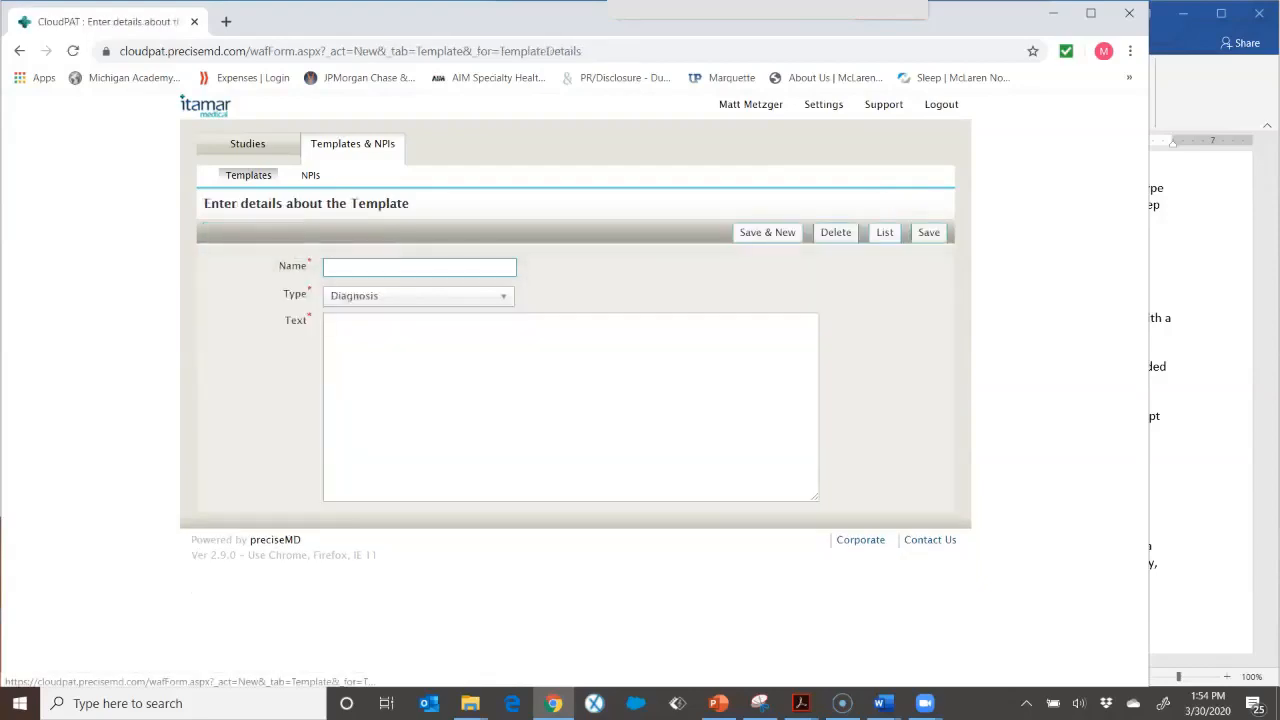
key("alt+Tab")
scroll(912, 400, "down", 3)
scroll(912, 400, "down", 3)
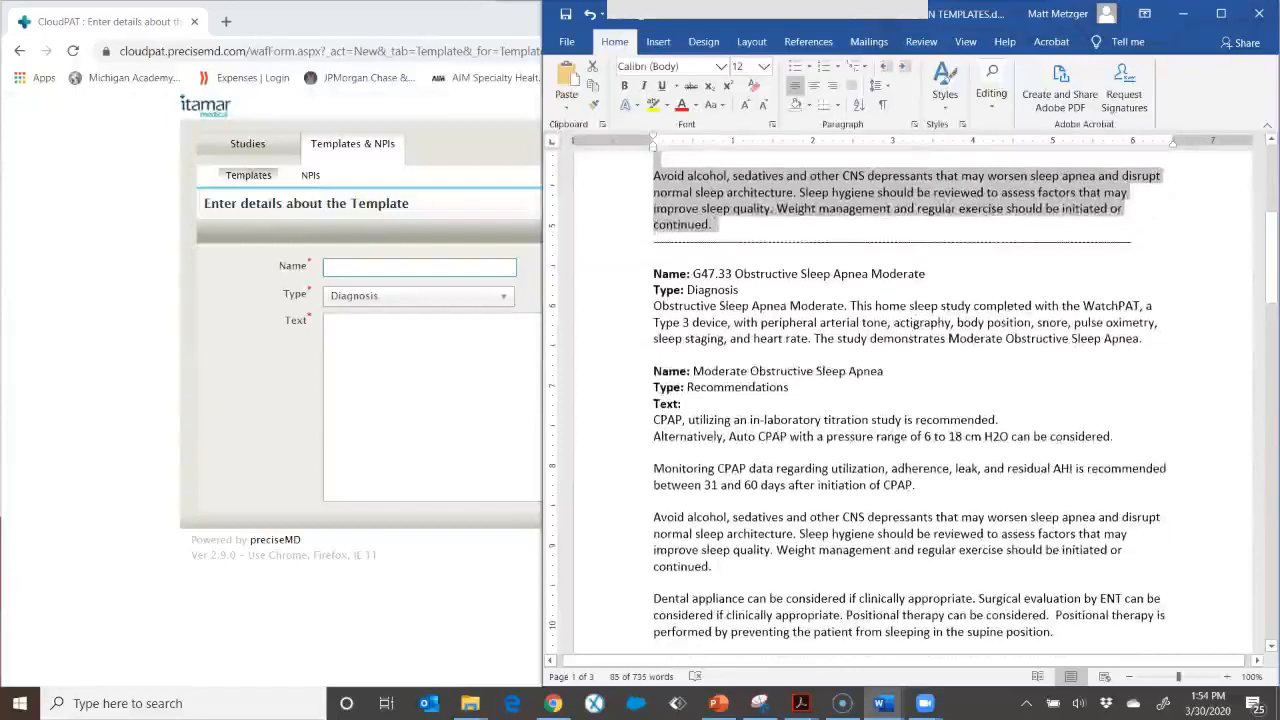
left_click_drag(930, 274, 693, 274)
right_click(730, 268)
left_click(760, 297)
left_click(378, 267)
right_click(378, 268)
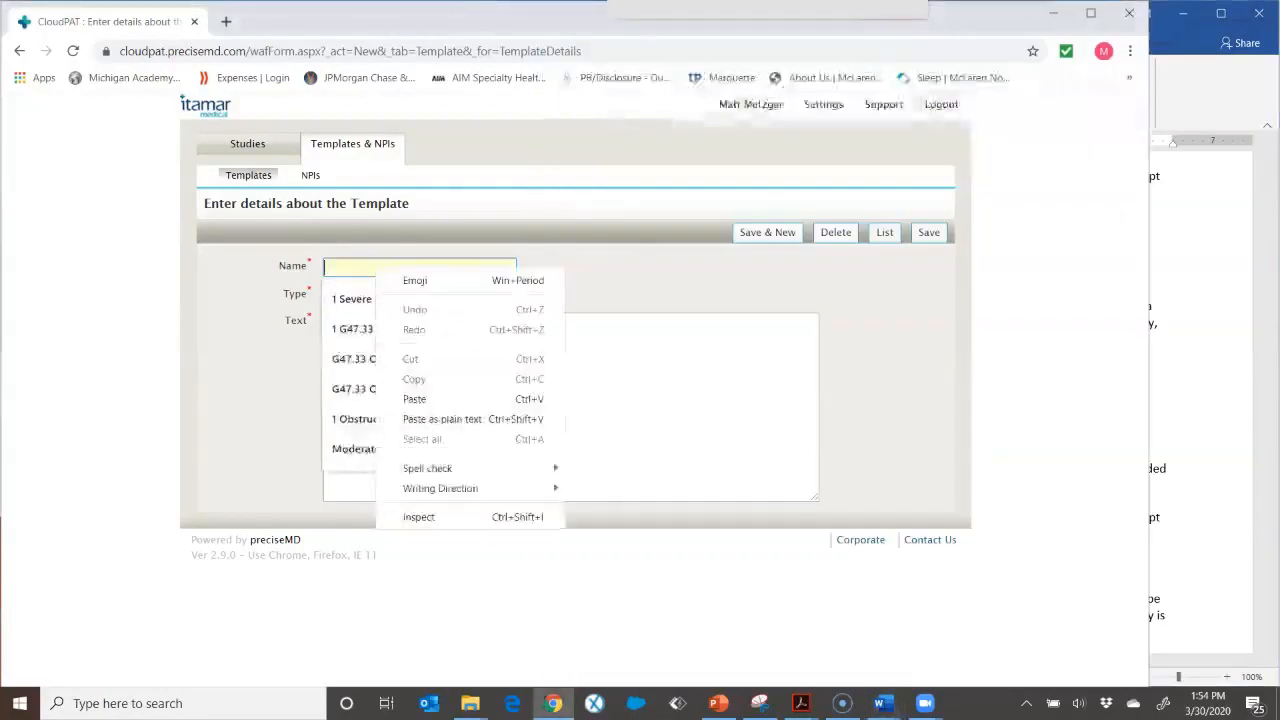
left_click(414, 399)
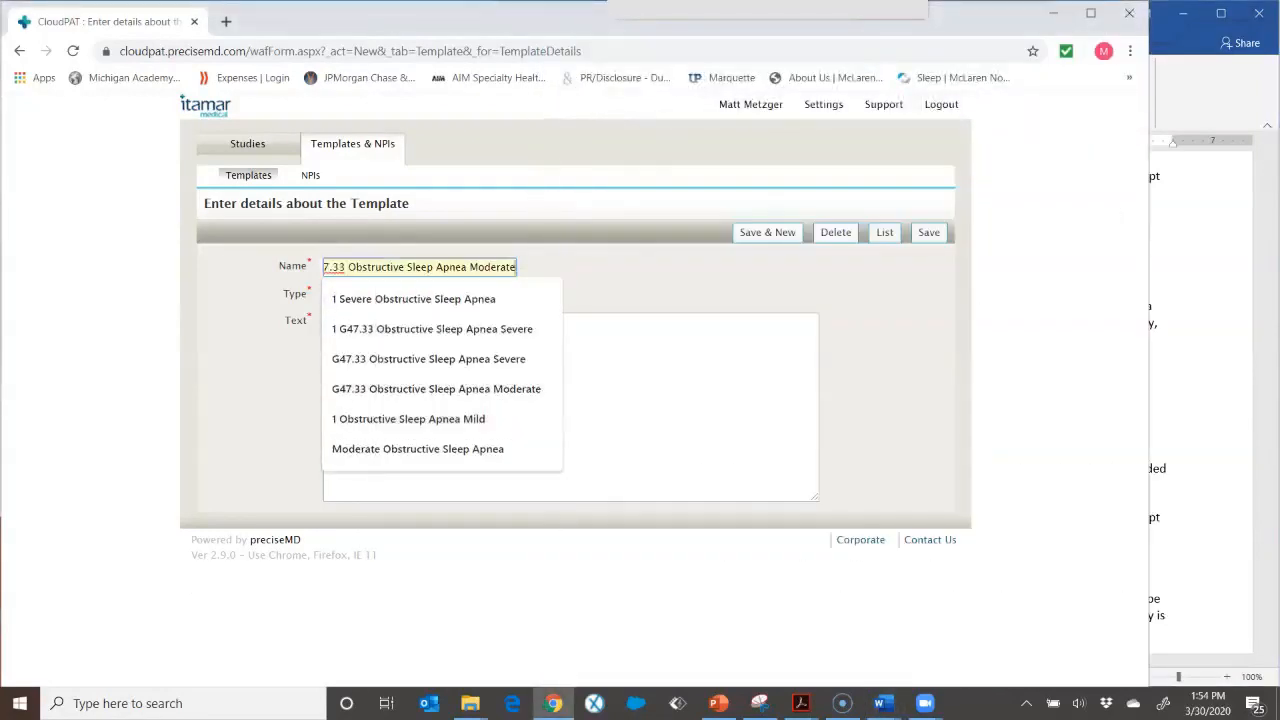
Step: Copy the moderate OSA diagnosis paragraph from the document into the template's Text field and save it as a new duplicate
key("alt+Tab")
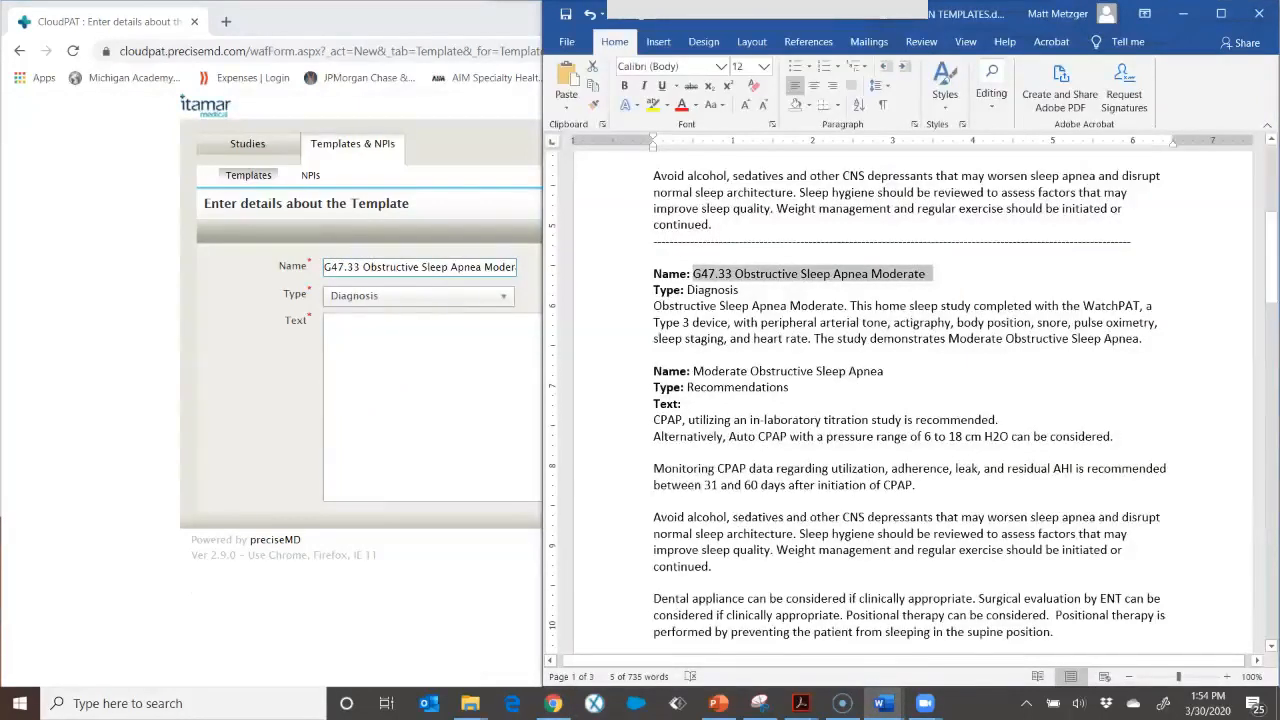
left_click_drag(1142, 338, 653, 305)
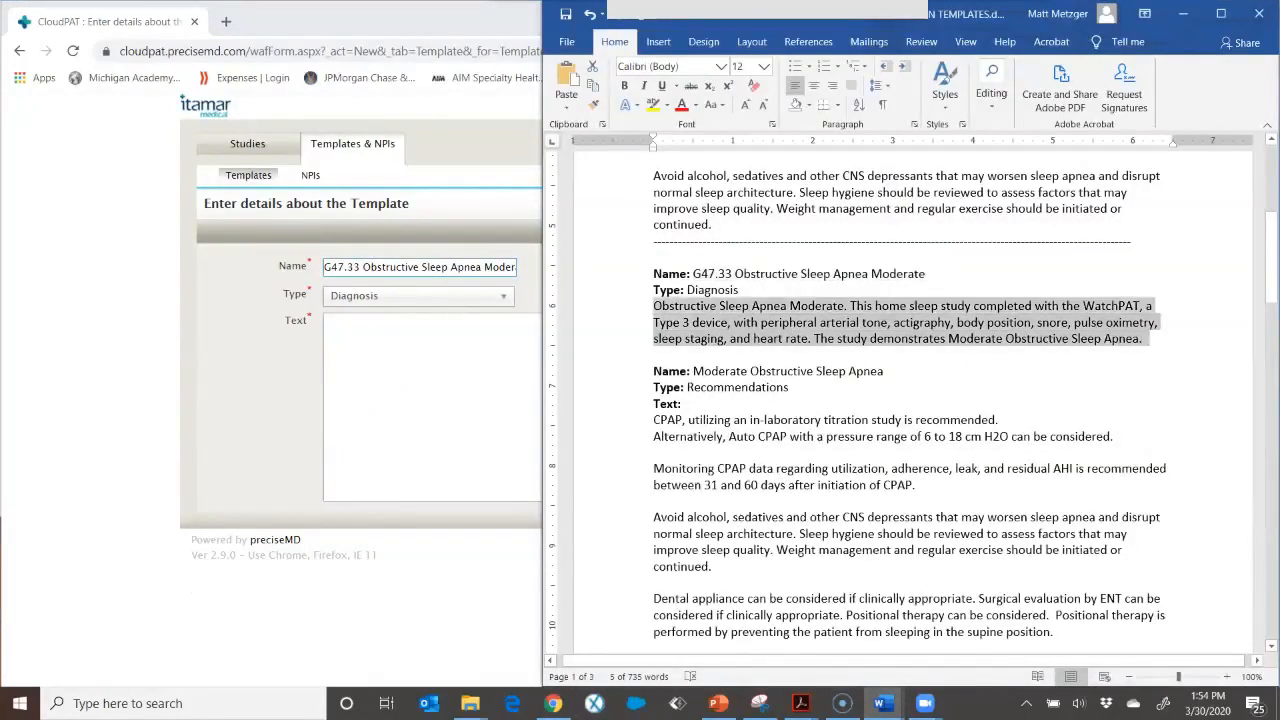
right_click(697, 305)
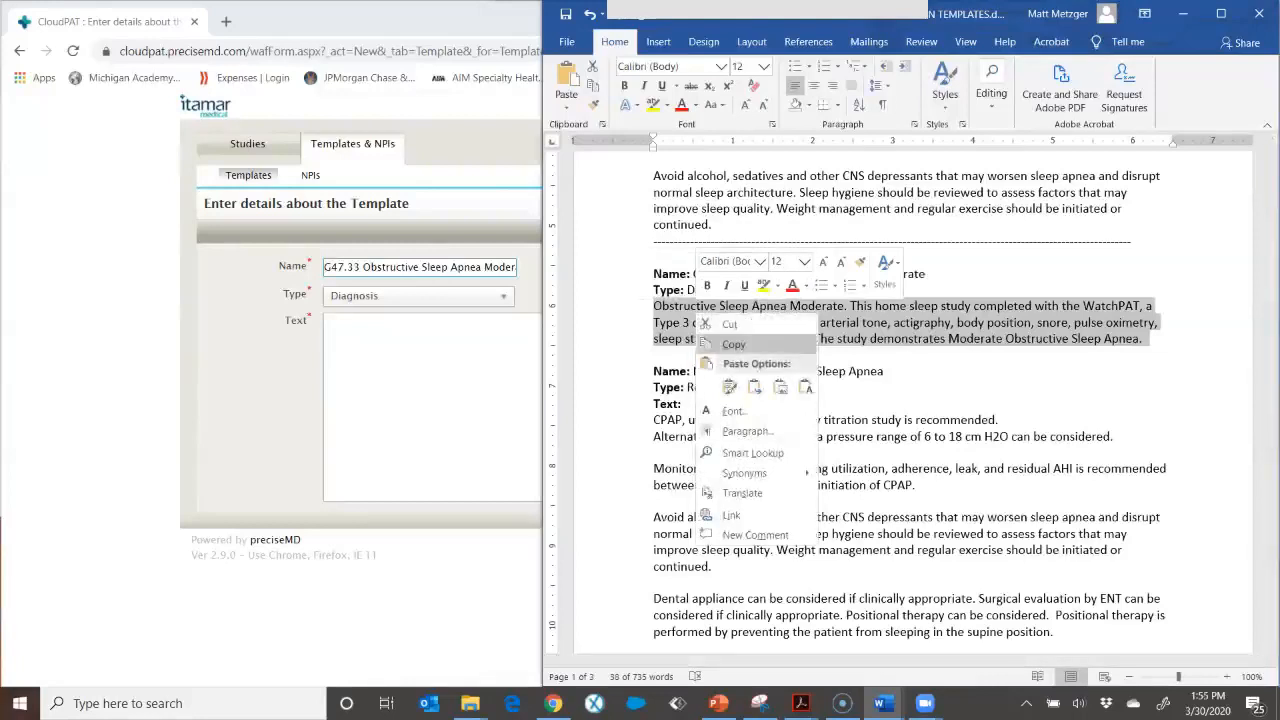
left_click(742, 340)
key("alt+Tab")
right_click(431, 331)
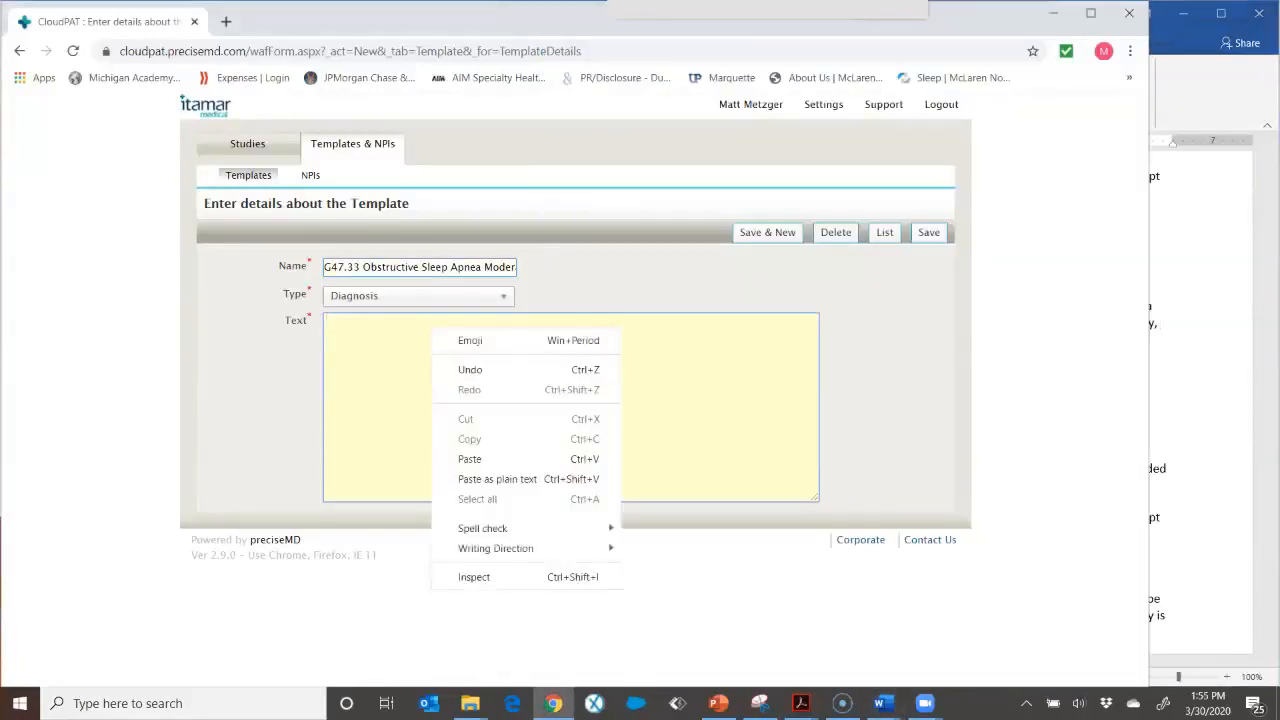
left_click(470, 458)
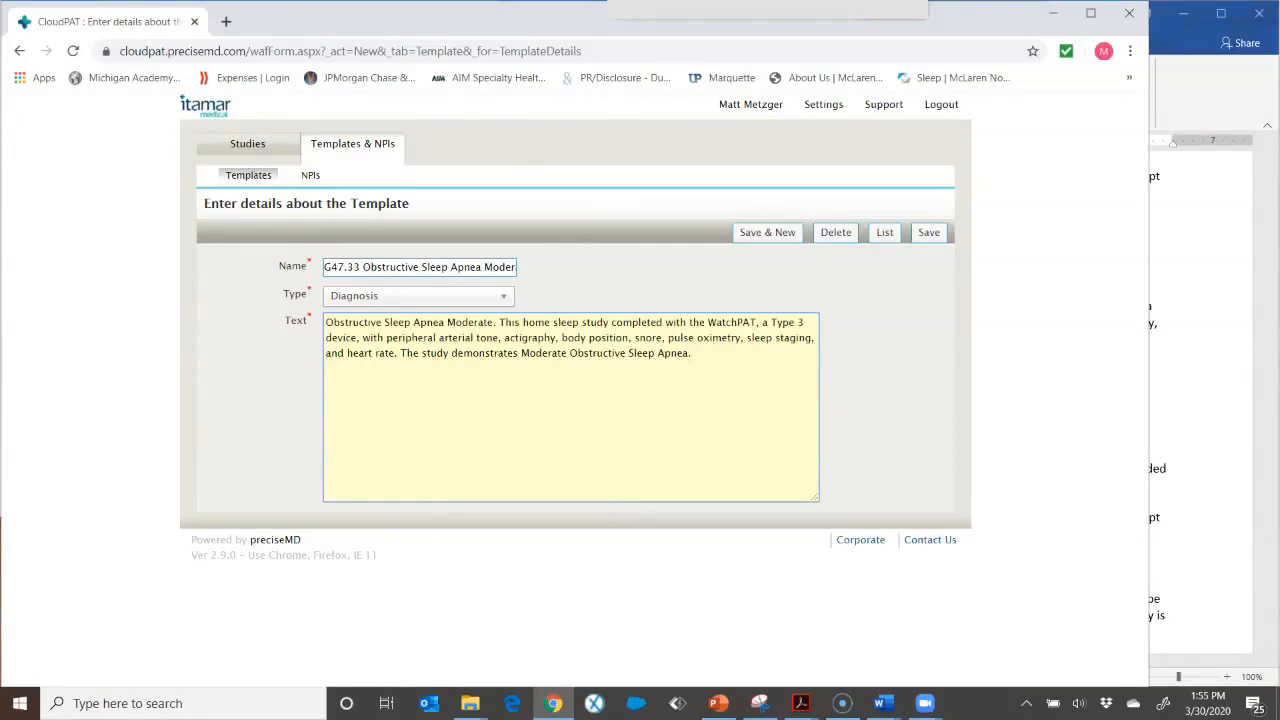
left_click(767, 232)
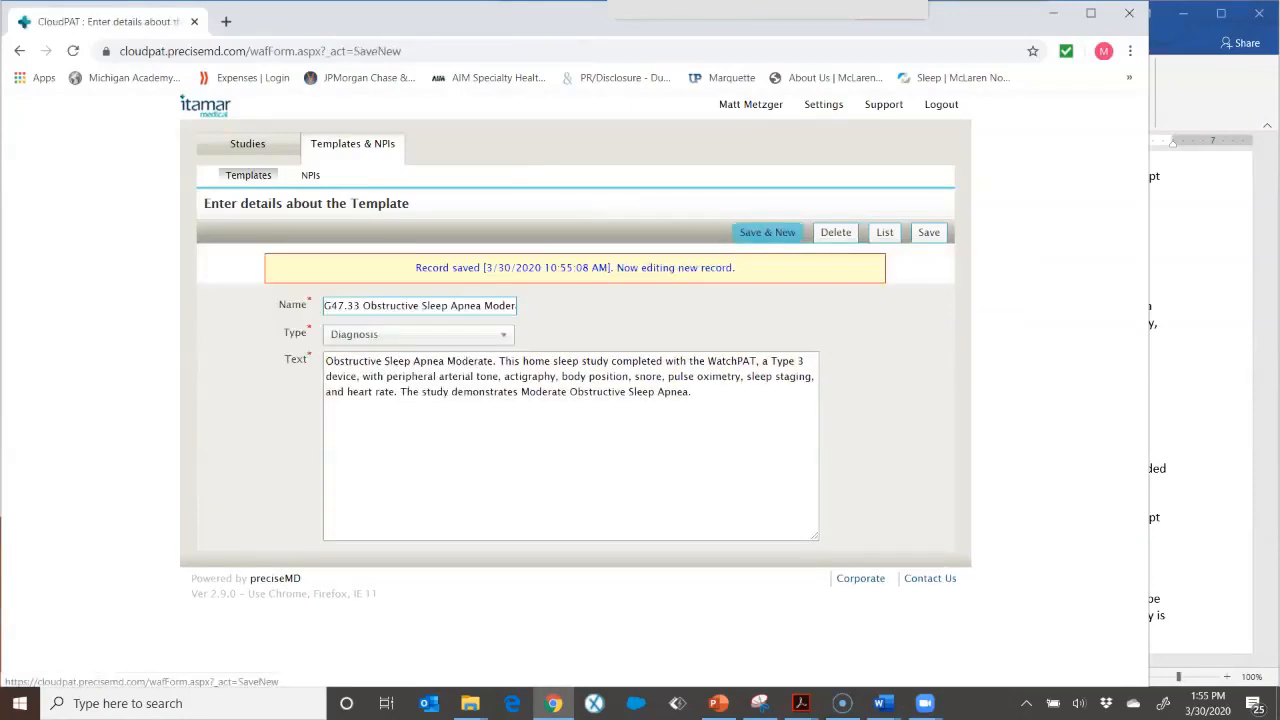
Step: Set the duplicate's type to Recommendation and replace its text with the moderate OSA recommendation paragraphs from the document
left_click(502, 335)
key("Down")
key("Return")
key("alt+Tab")
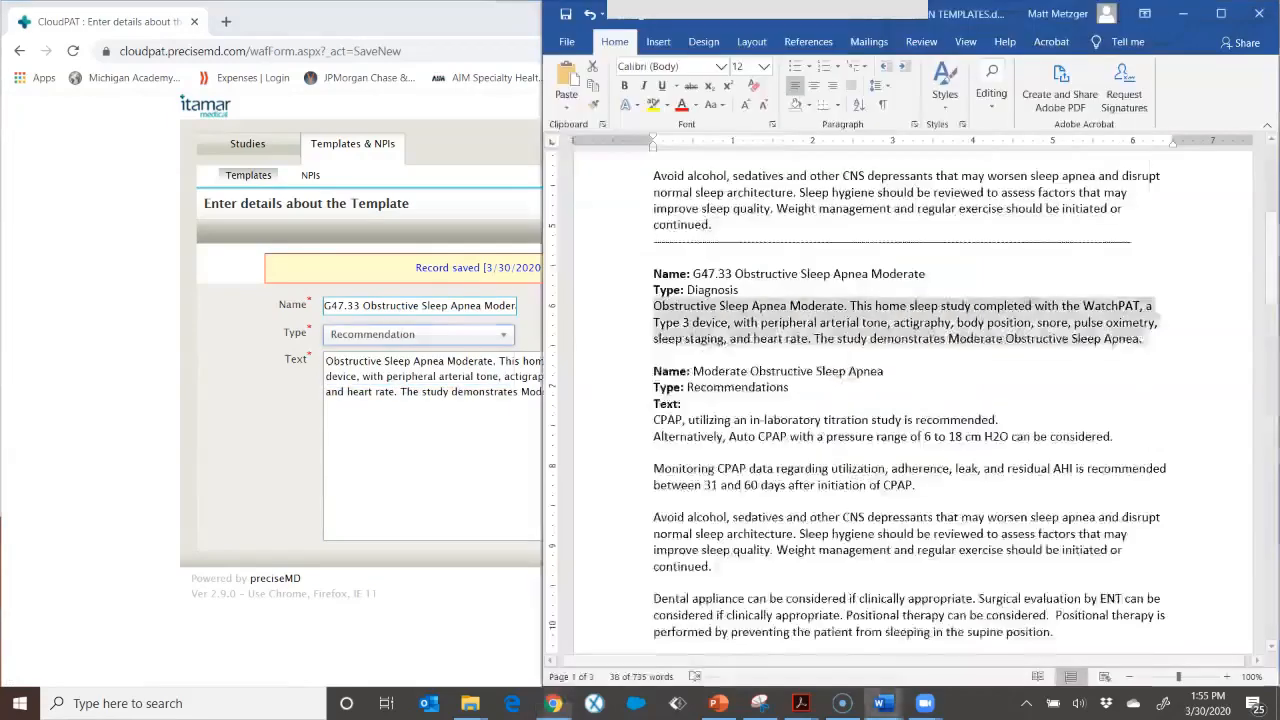
scroll(908, 400, "down", 3)
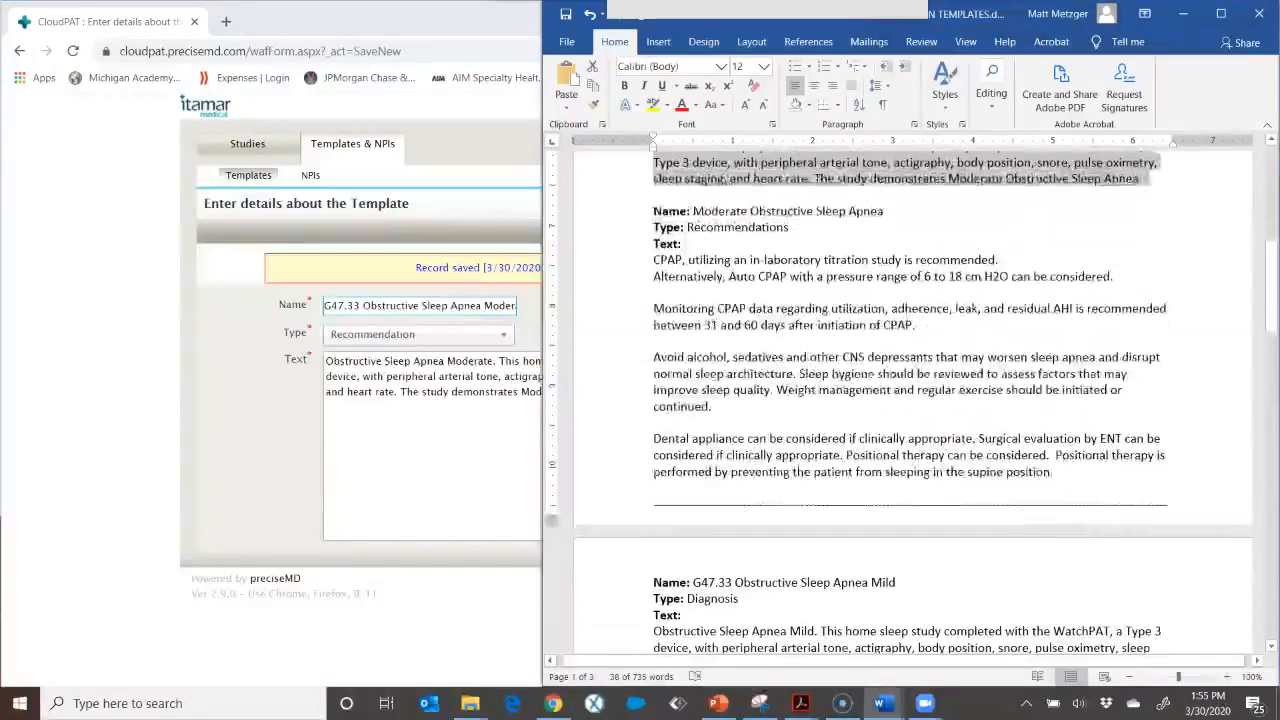
left_click_drag(1062, 472, 653, 259)
right_click(670, 258)
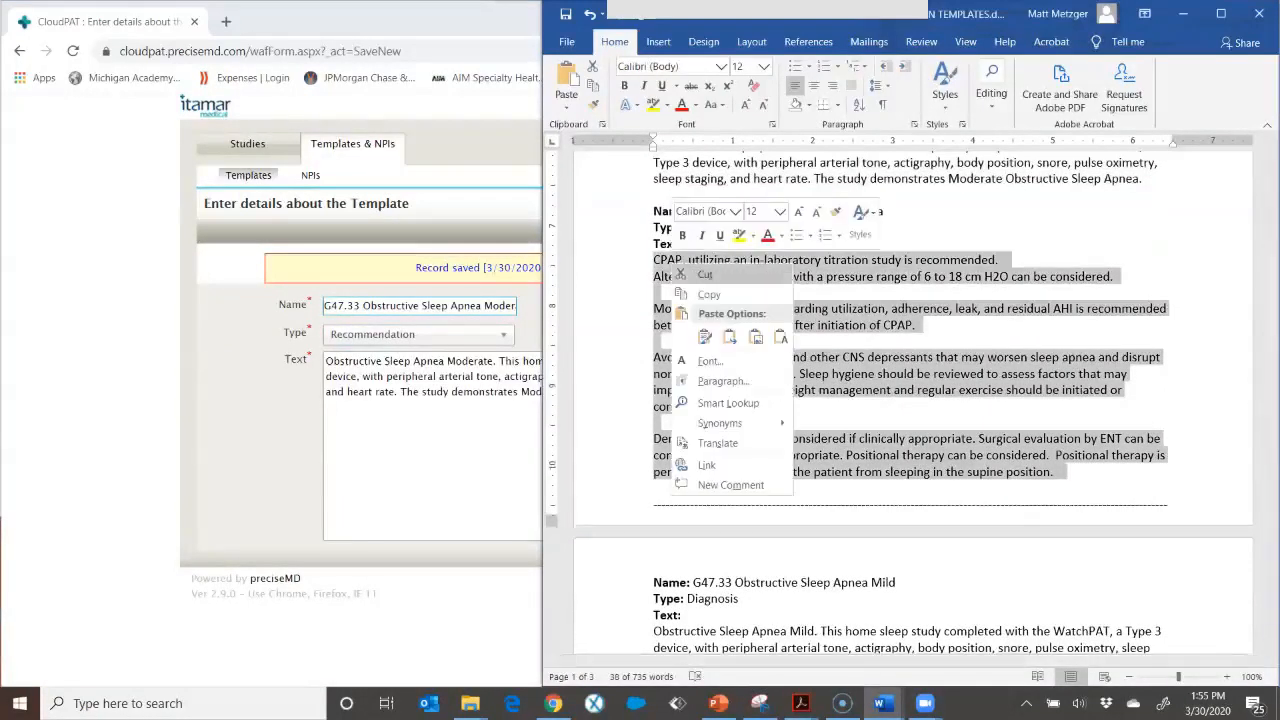
left_click(700, 297)
left_click(486, 392)
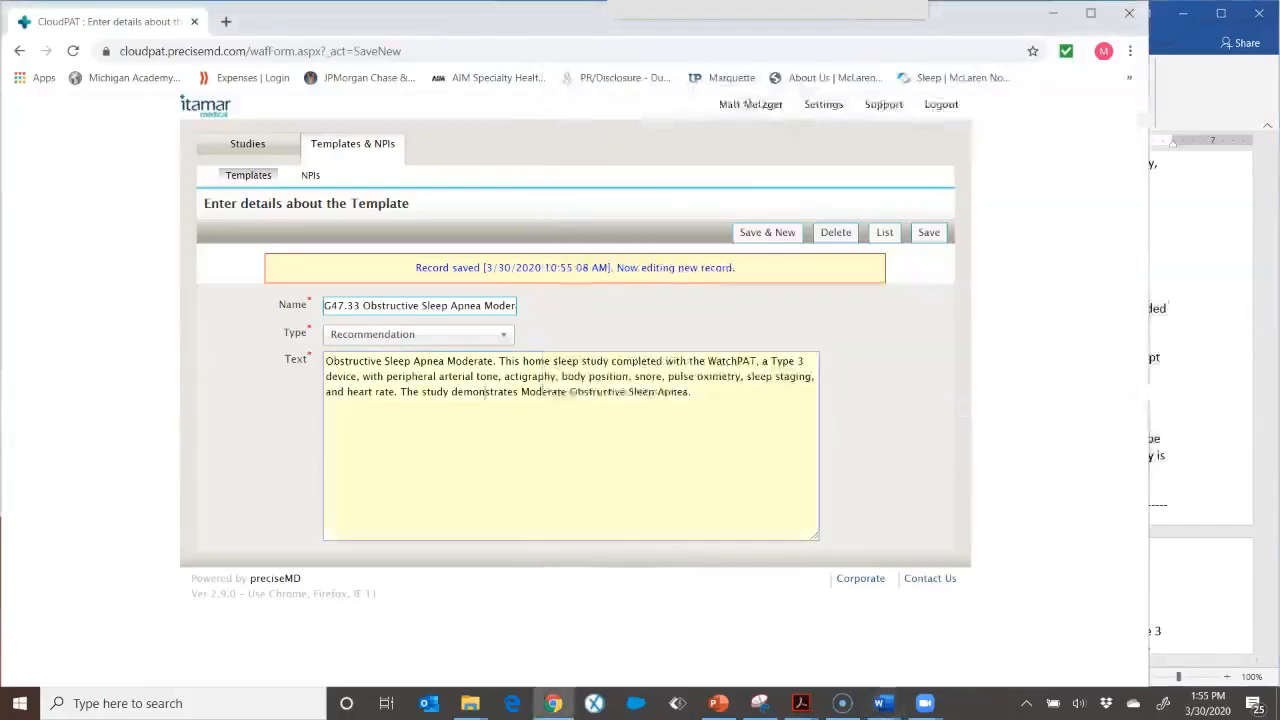
left_click_drag(691, 392, 326, 361)
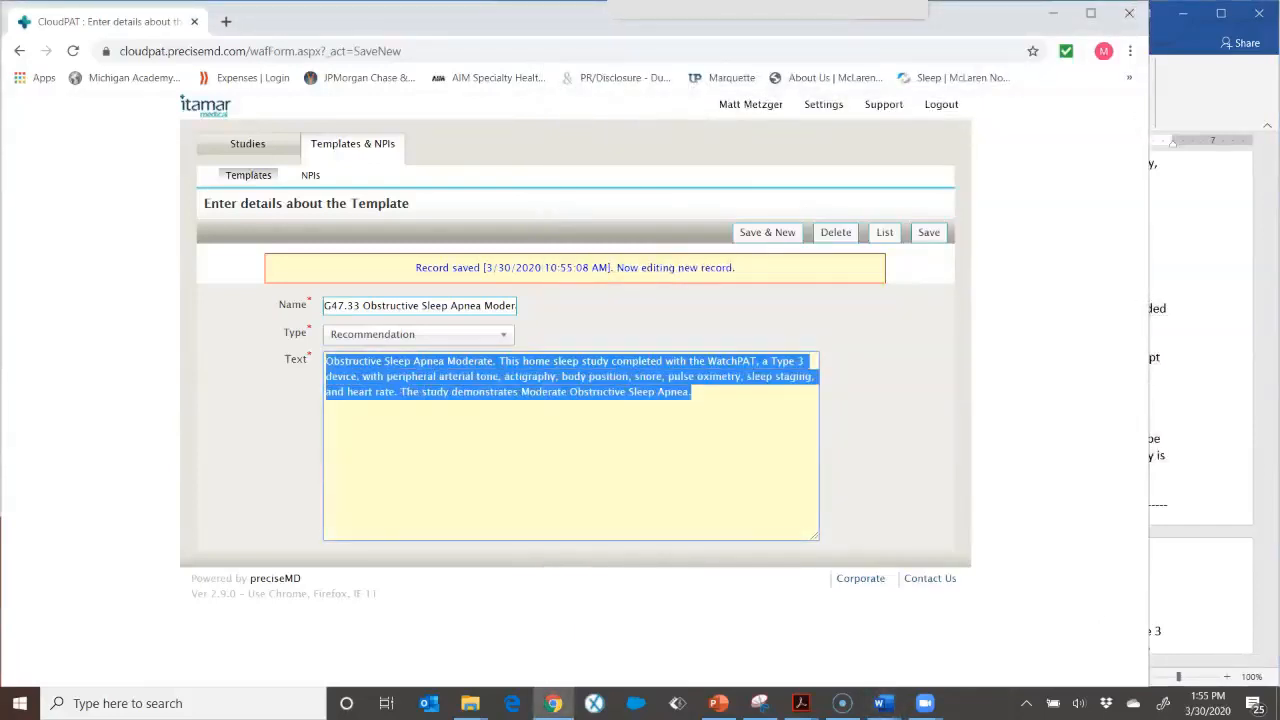
right_click(341, 362)
left_click(400, 449)
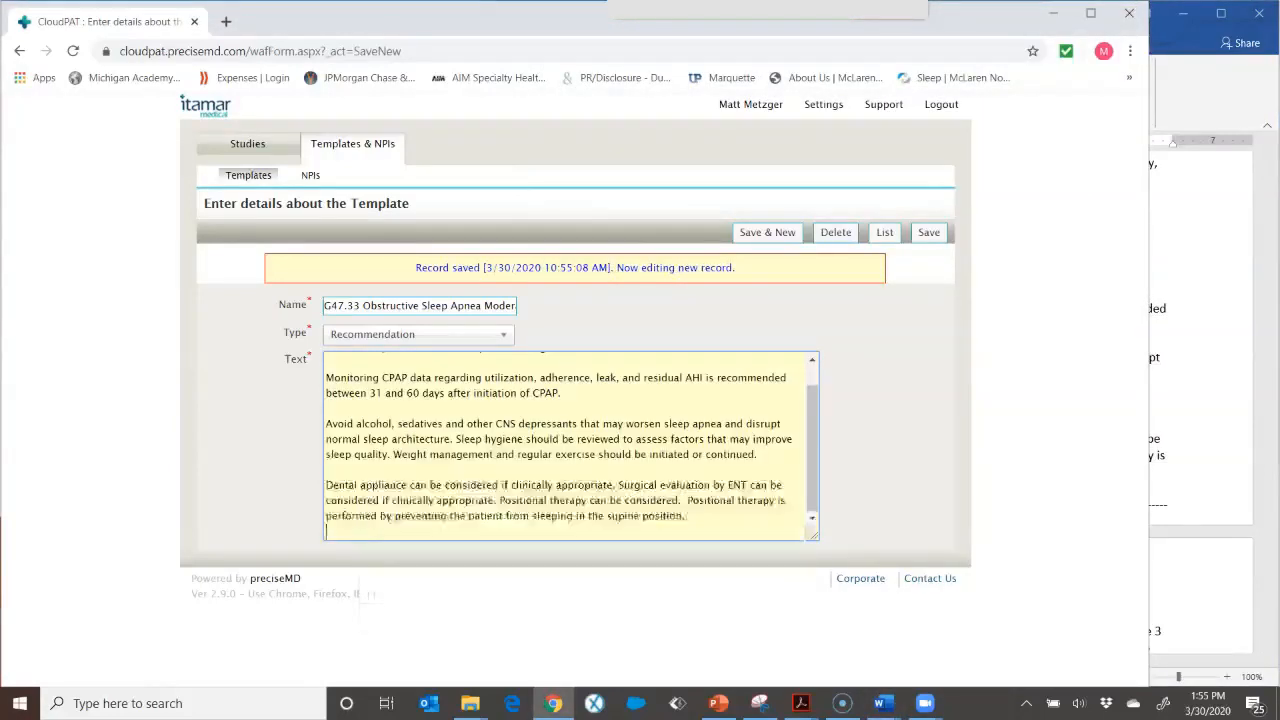
Step: Save the moderate recommendation template and return to the template list, discarding the unsaved new record
left_click(767, 232)
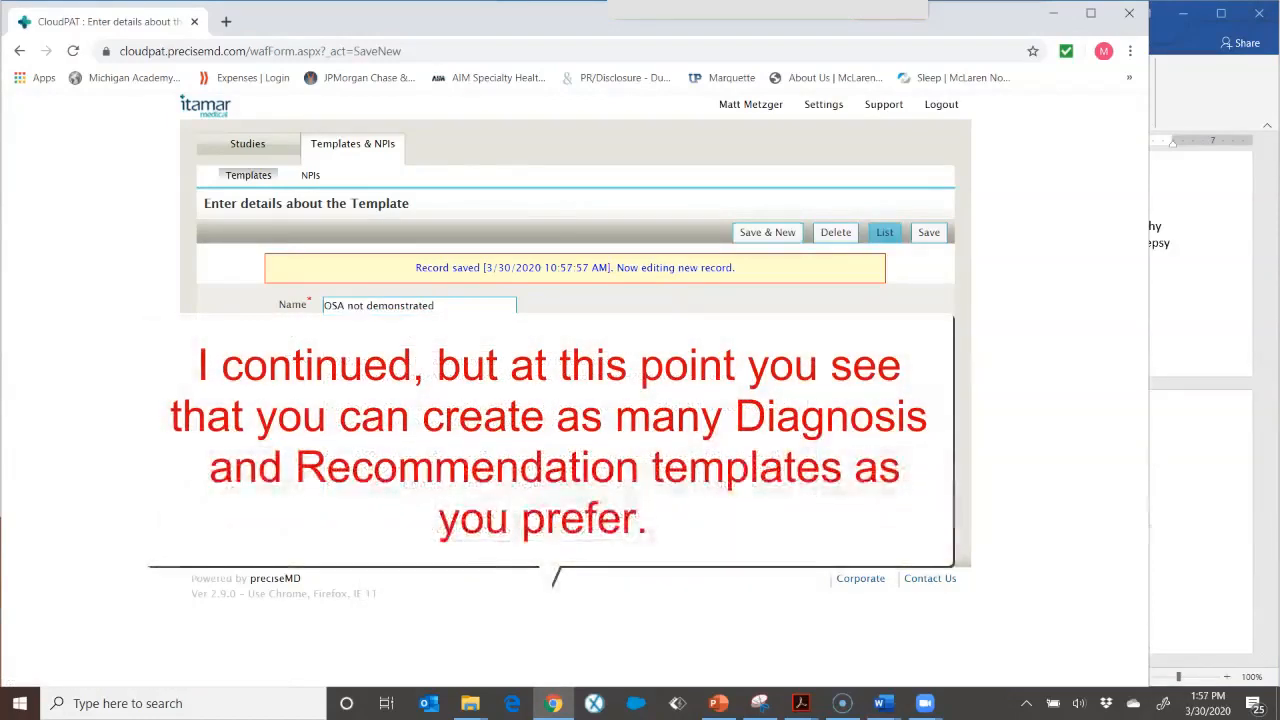
left_click(885, 232)
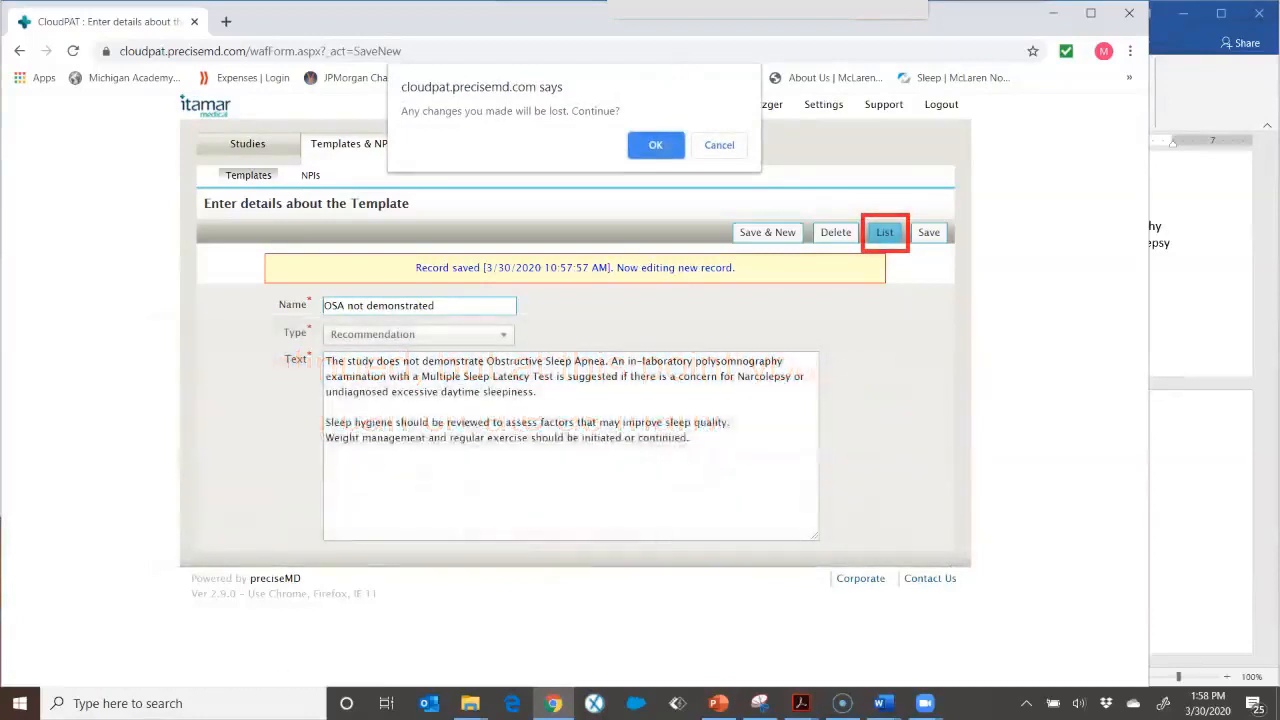
left_click(655, 144)
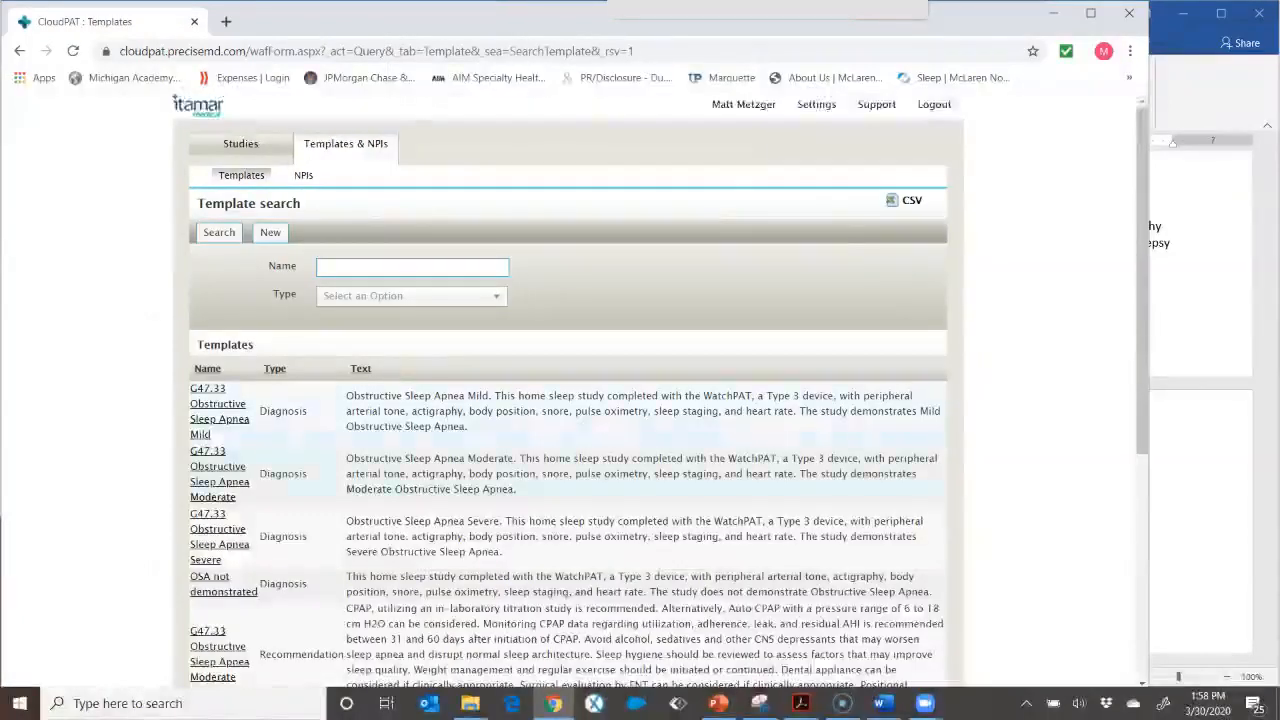
Step: Open the G47.33 Obstructive Sleep Apnea Mild diagnosis template from the list and save it
scroll(568, 390, "down", 2)
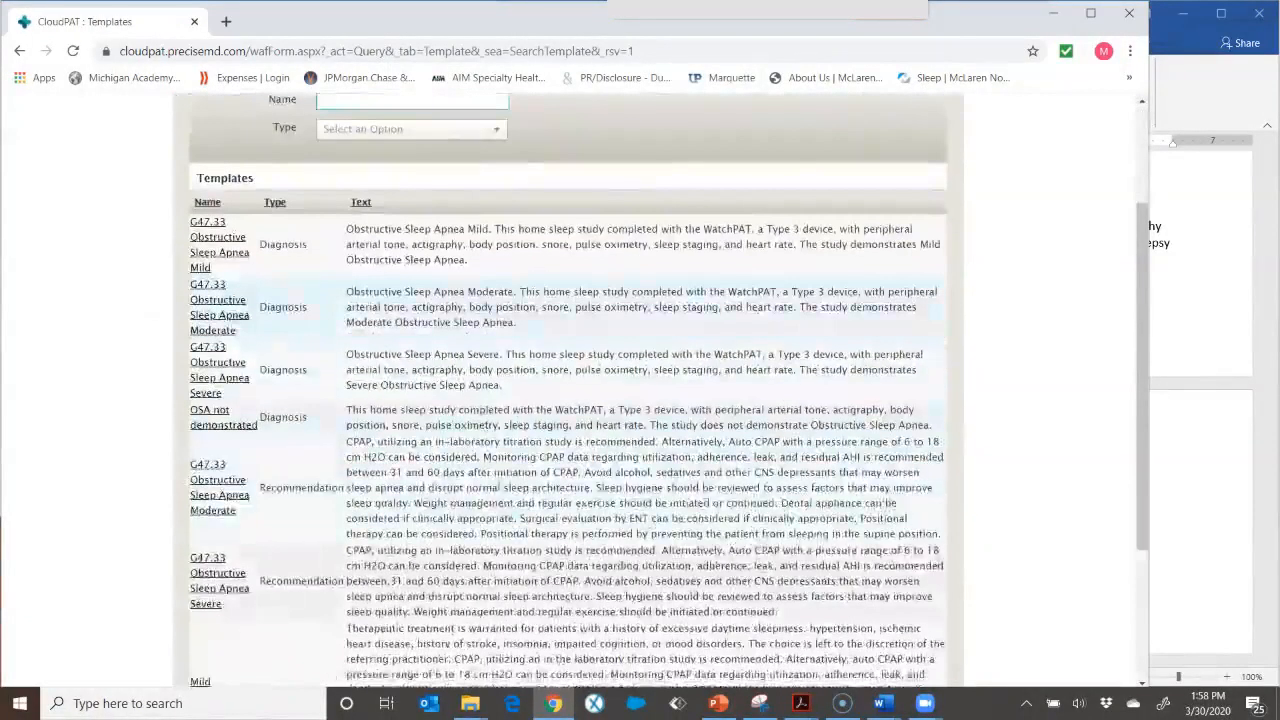
scroll(568, 390, "down", 3)
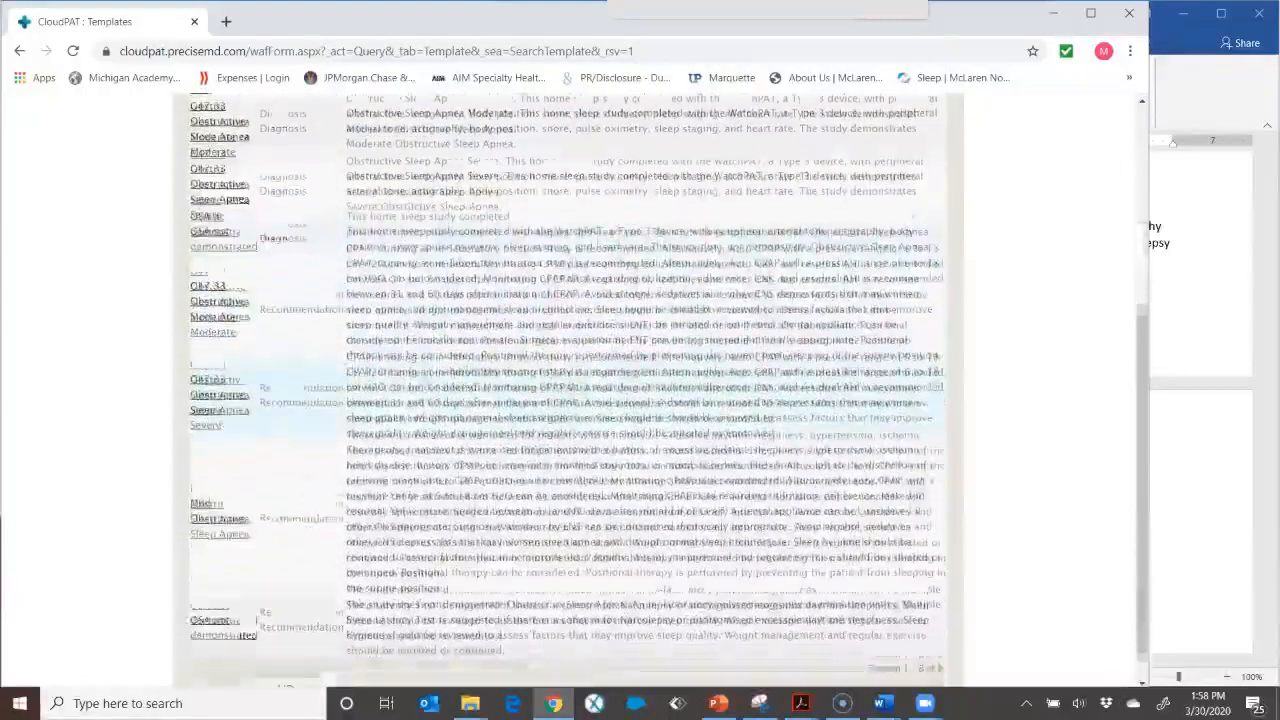
scroll(568, 390, "up", 5)
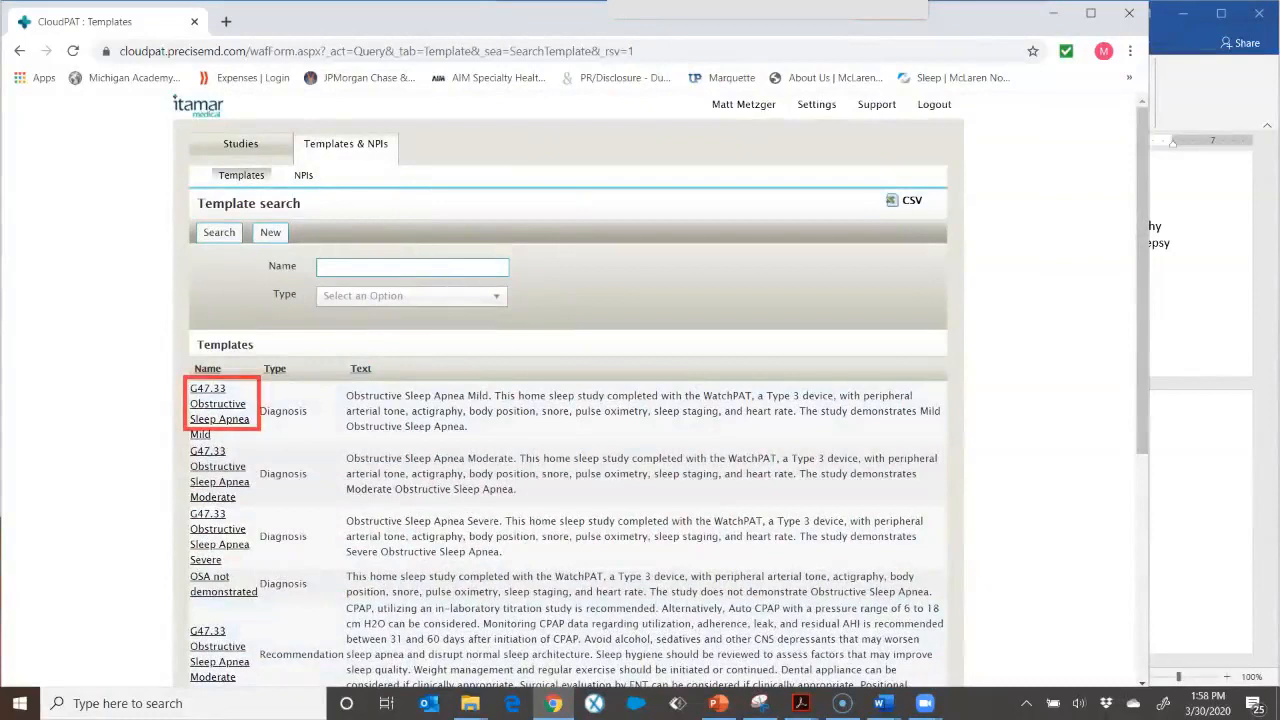
left_click(218, 410)
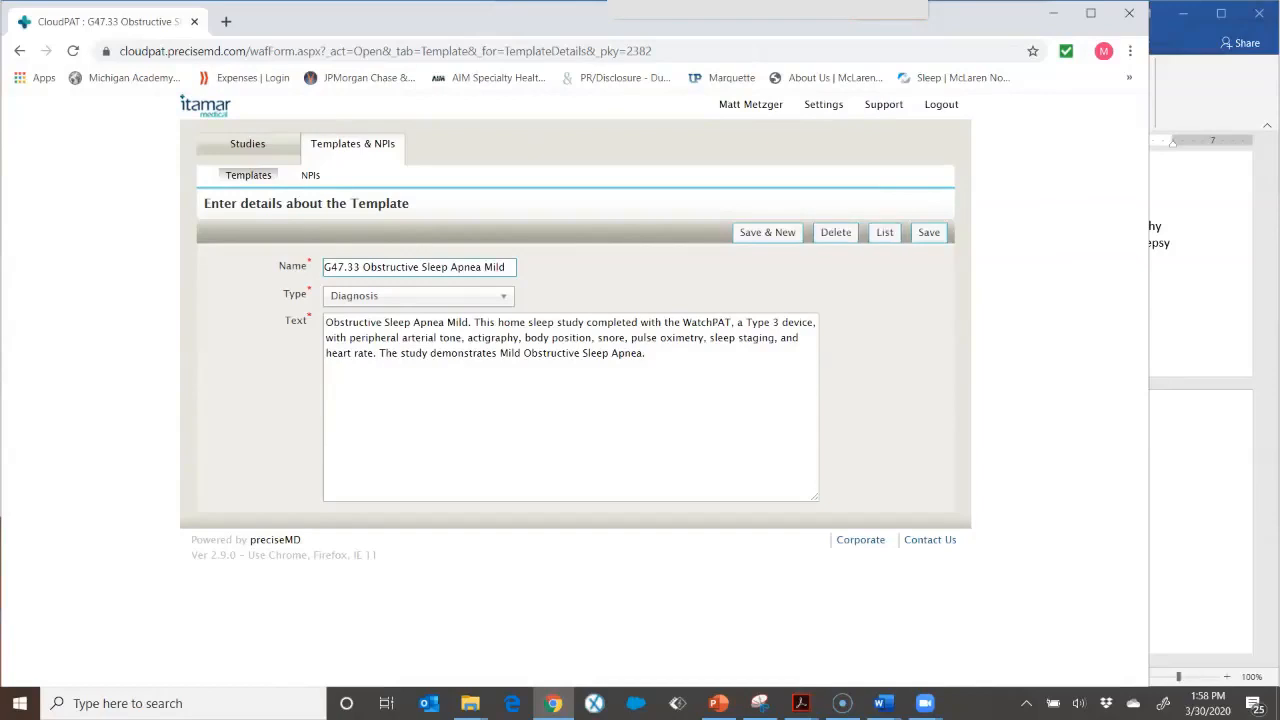
left_click(929, 232)
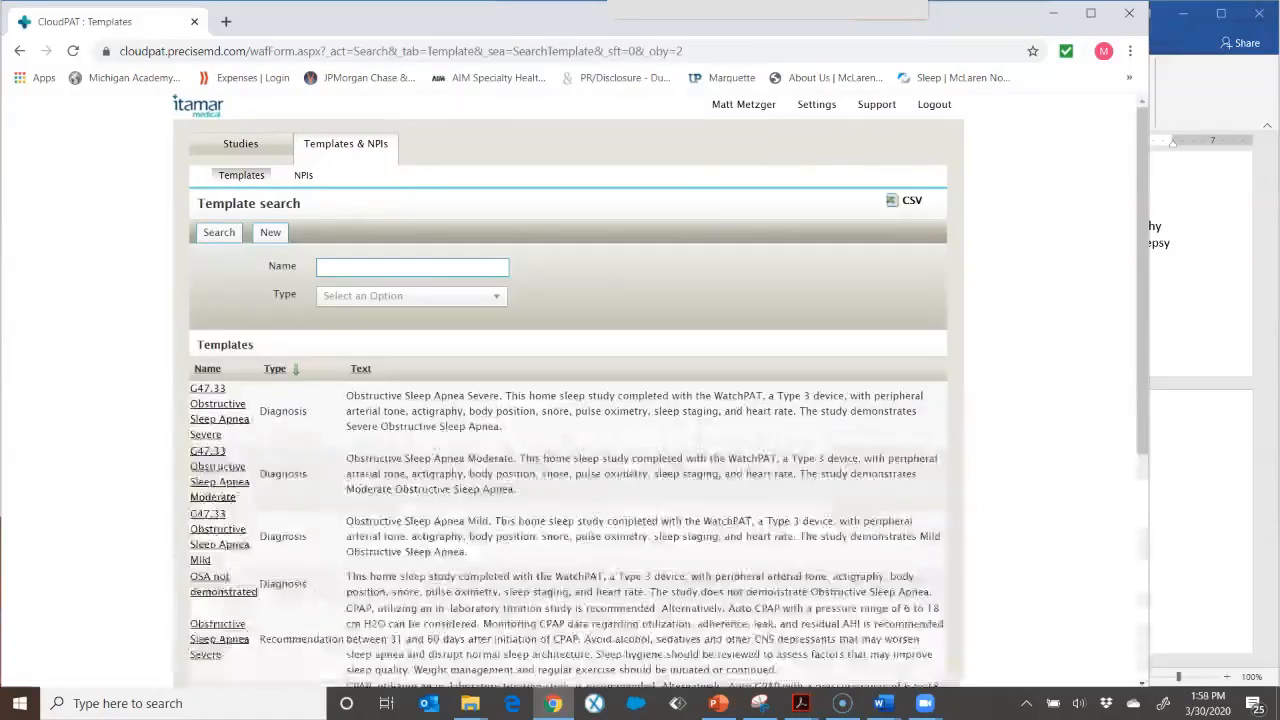